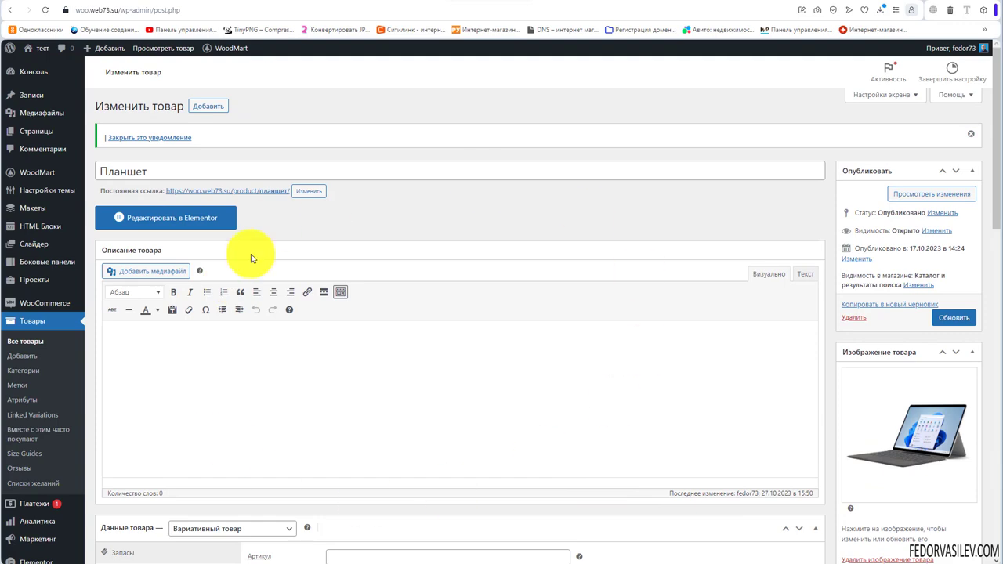
Turn on the permanent "Новый" label in the general theme settings of the Планшет product.
scroll(470, 298, "down", 12)
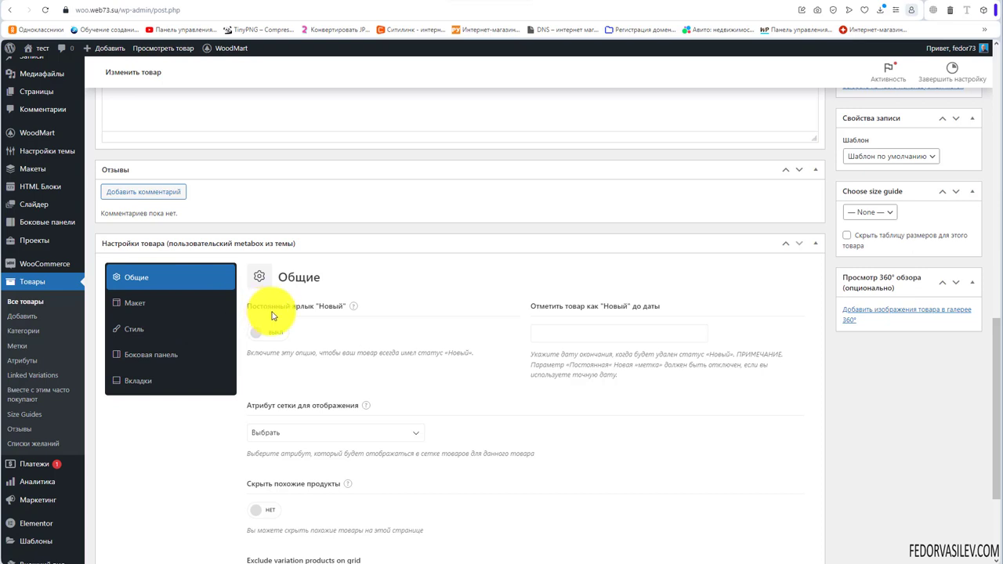
mouse_move(357, 311)
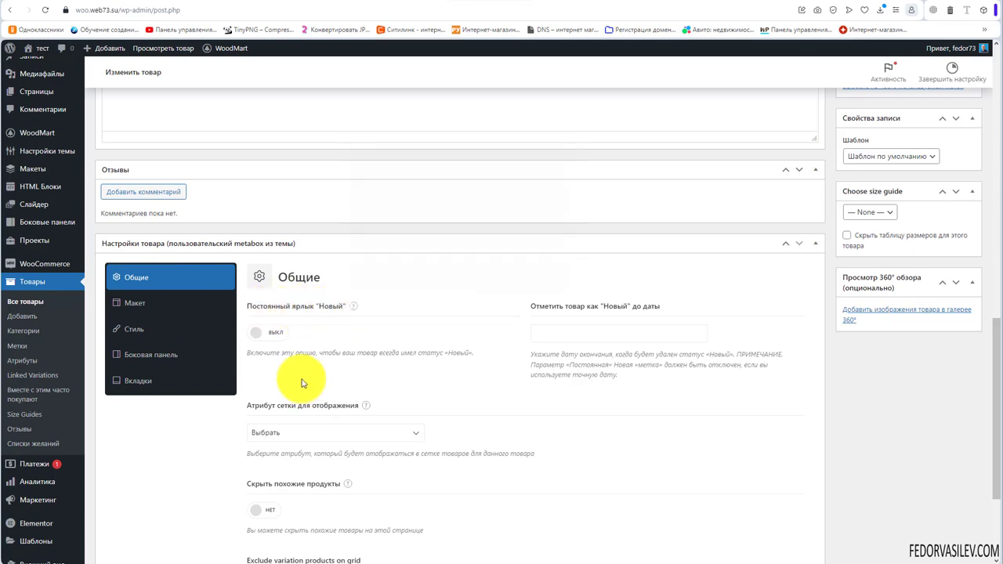
left_click(267, 332)
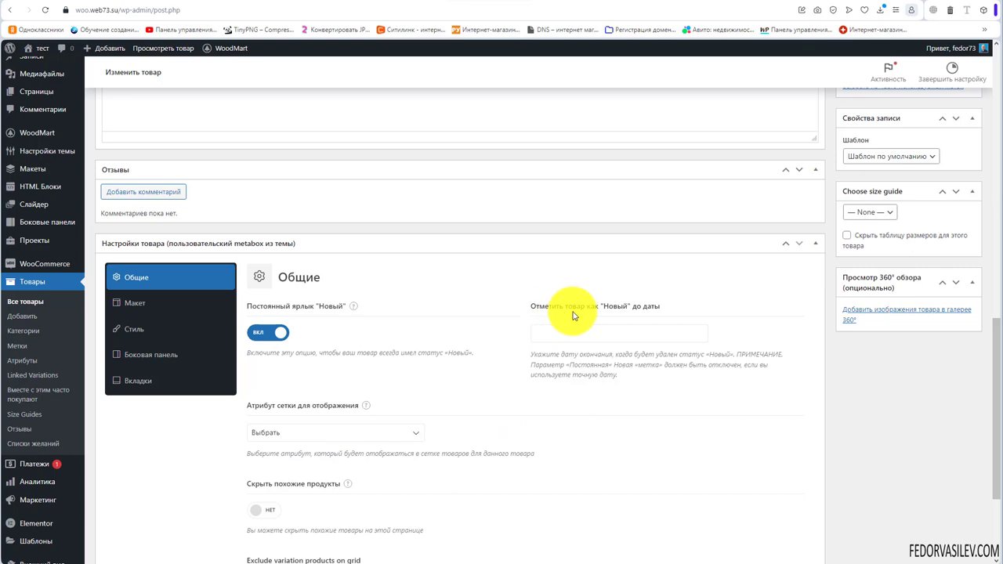
Set the date until which the product is marked as new to 2023-10-29 and update the product.
left_click(605, 334)
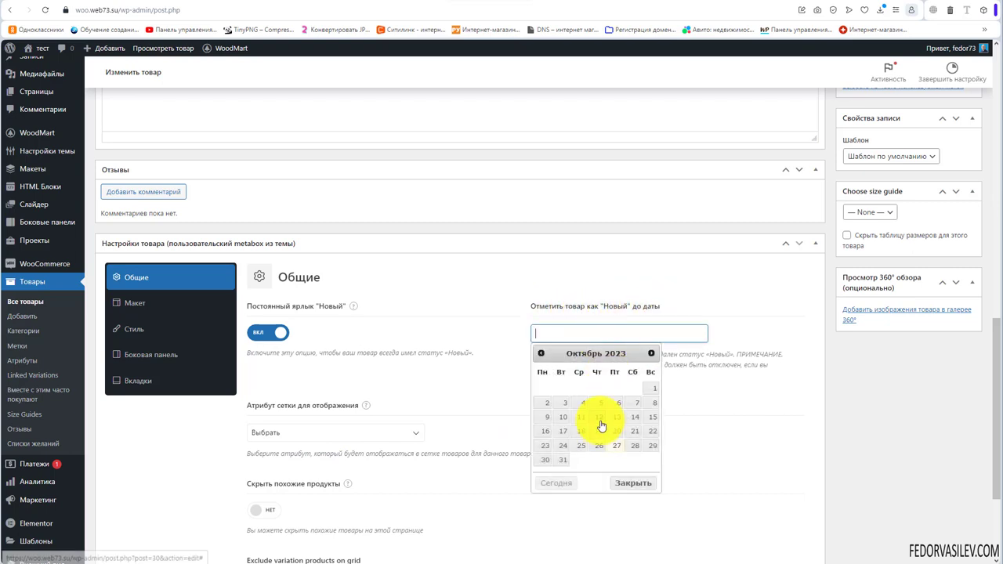
left_click(651, 451)
scroll(914, 303, "up", 10)
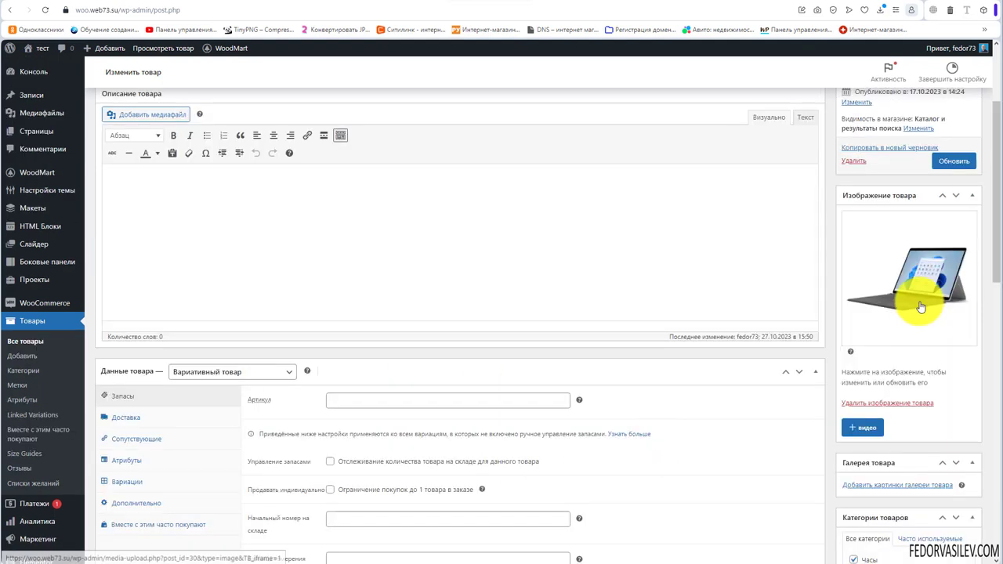
left_click(945, 160)
Check the "Новый" label on the Планшет card in the shop catalogue and open its product page.
left_click(544, 7)
scroll(342, 194, "down", 2)
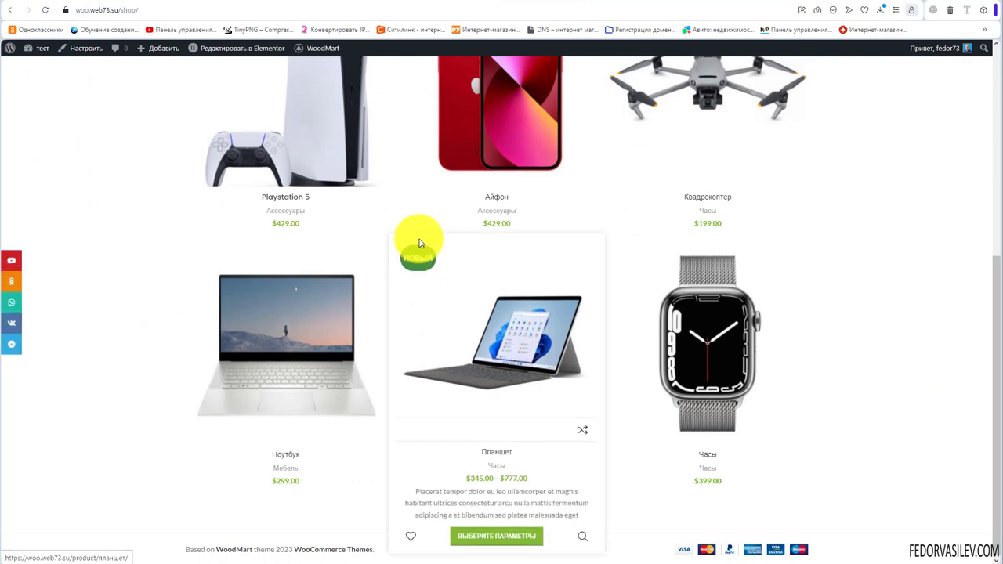
left_click(498, 341)
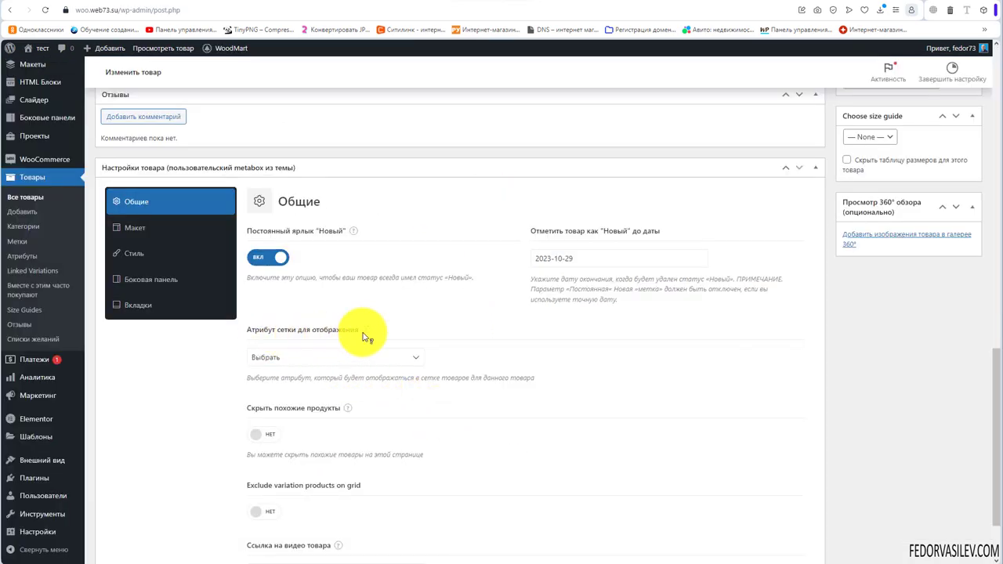
Review the choices offered for the product's grid attribute (Атрибут сетки для отображения) without selecting one.
mouse_move(366, 336)
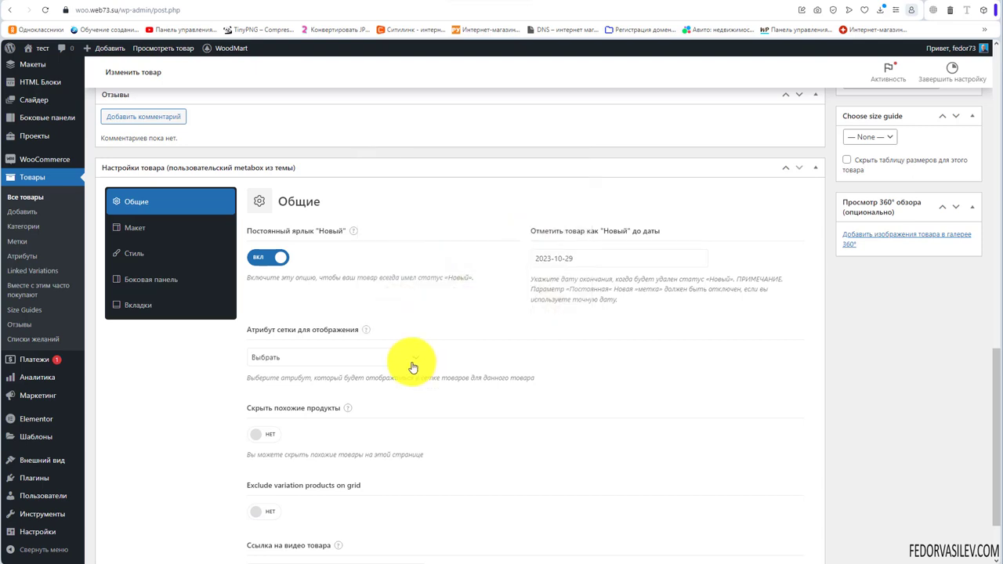
left_click(256, 356)
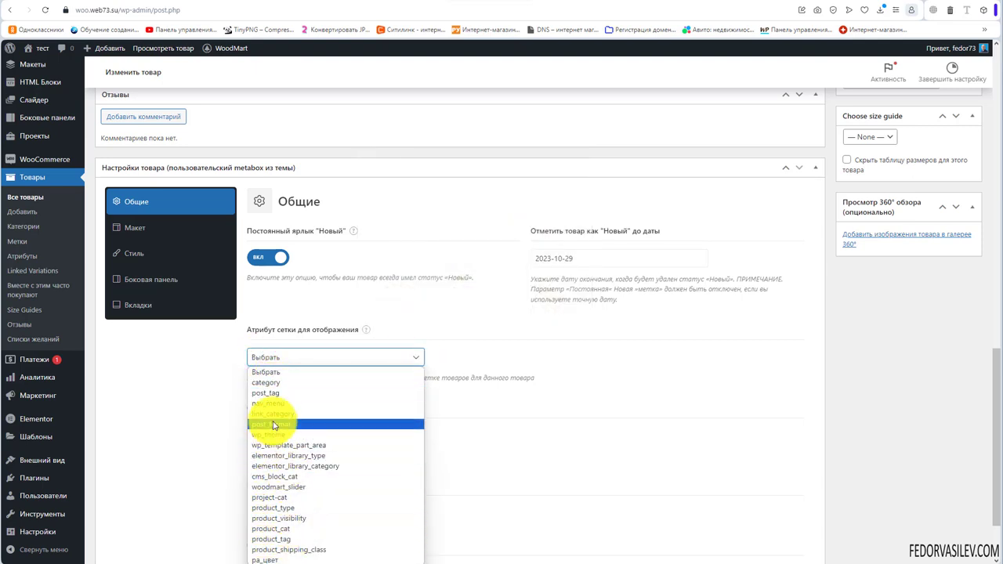
left_click(231, 350)
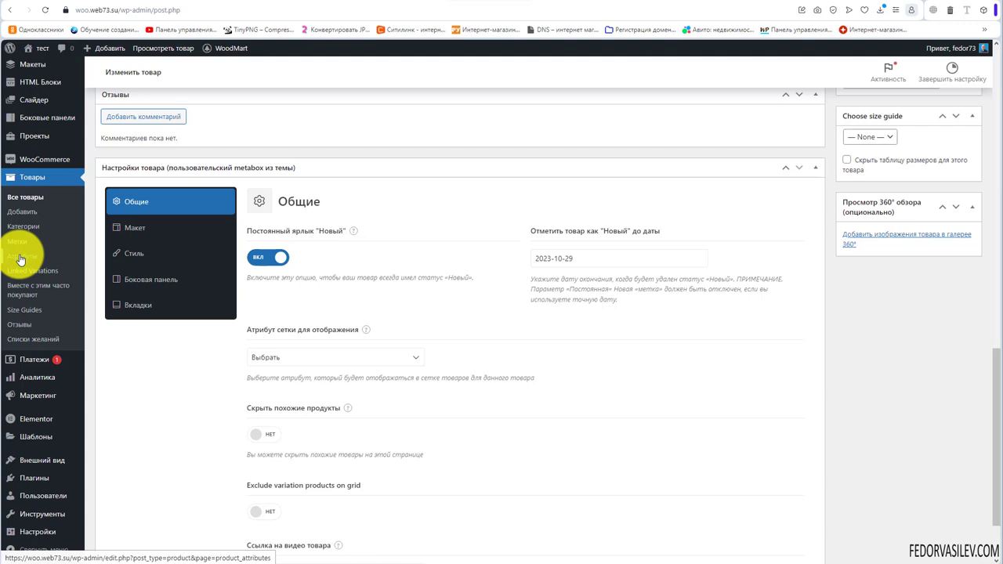
left_click(526, 2)
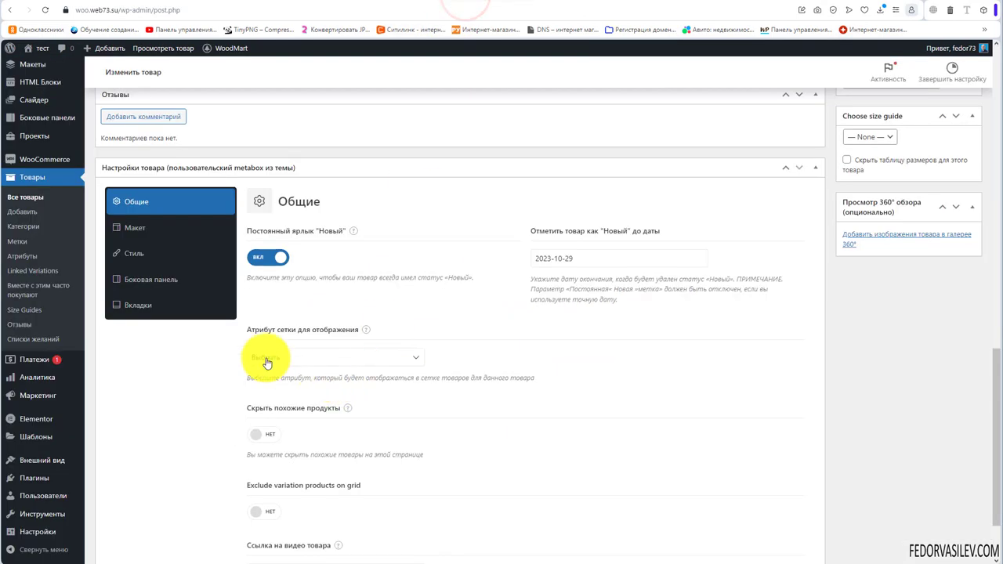
left_click(264, 356)
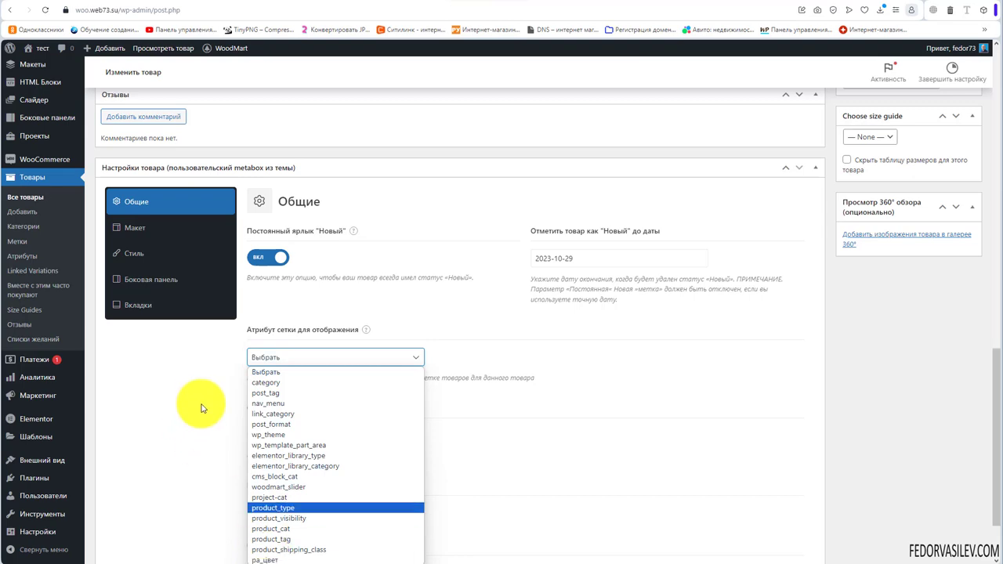
left_click(229, 353)
scroll(438, 235, "up", 3)
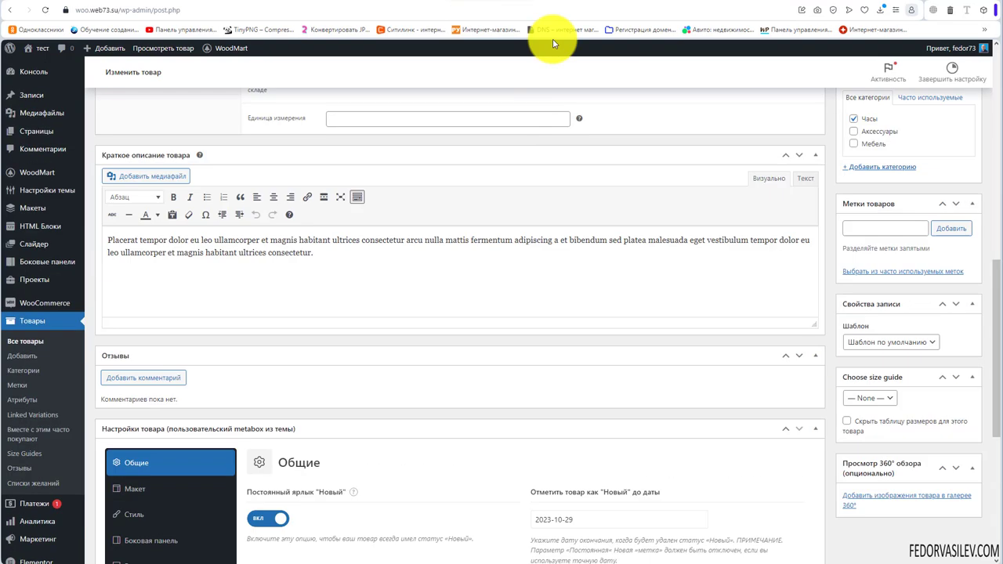
Return to the shop catalogue and inspect the colour options on the Планшет card, closing them again.
key("ctrl+Tab")
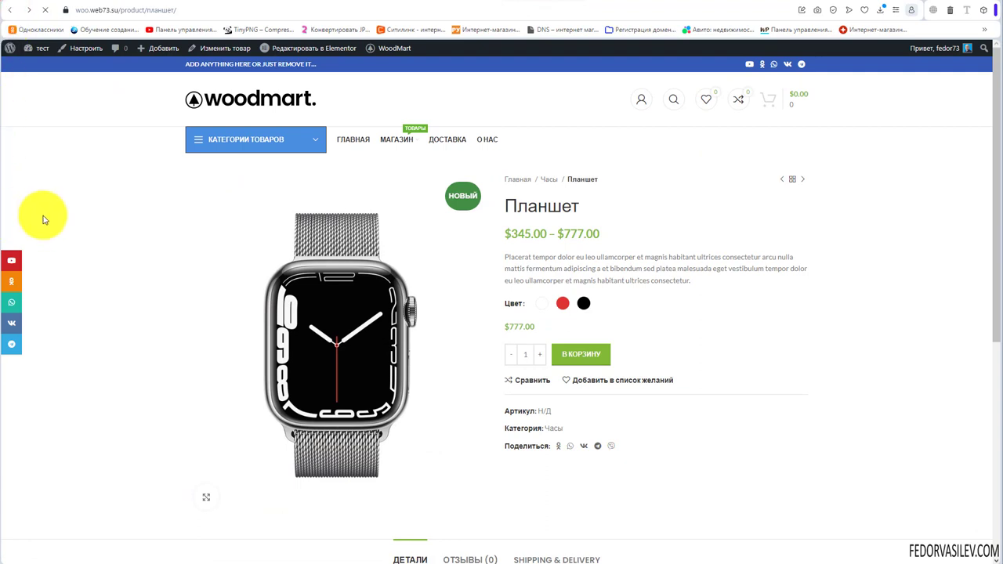
key("alt+Left")
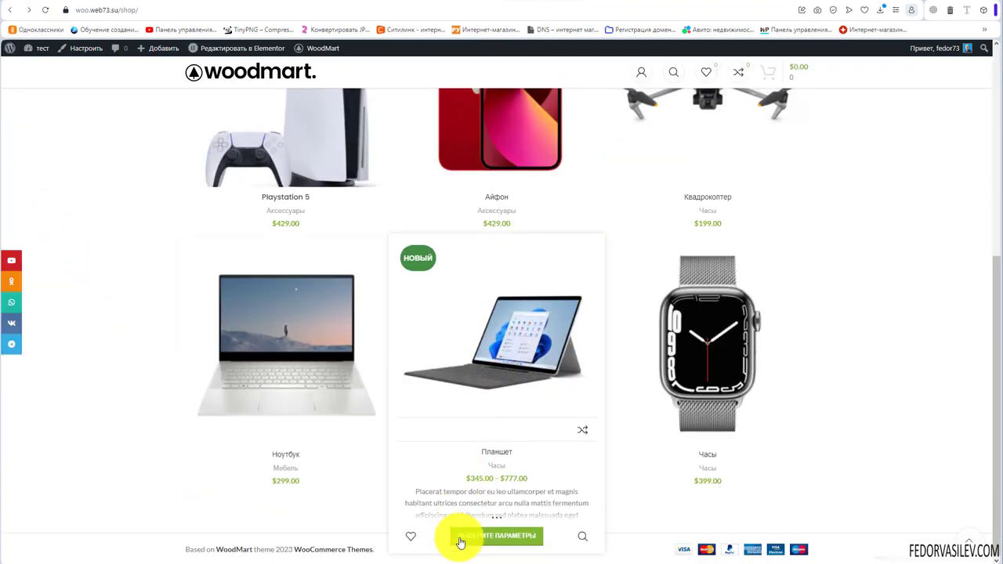
left_click(487, 544)
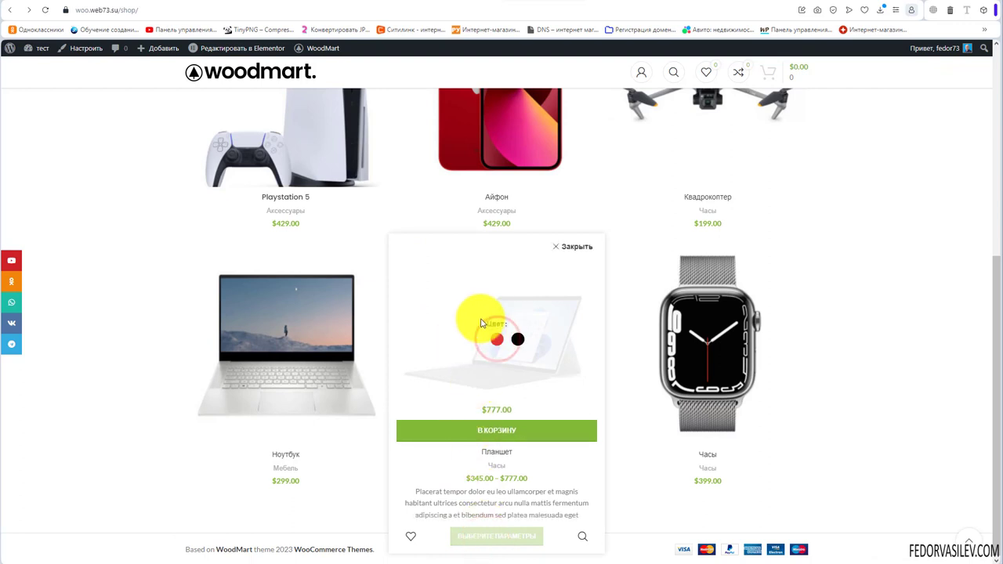
left_click(571, 250)
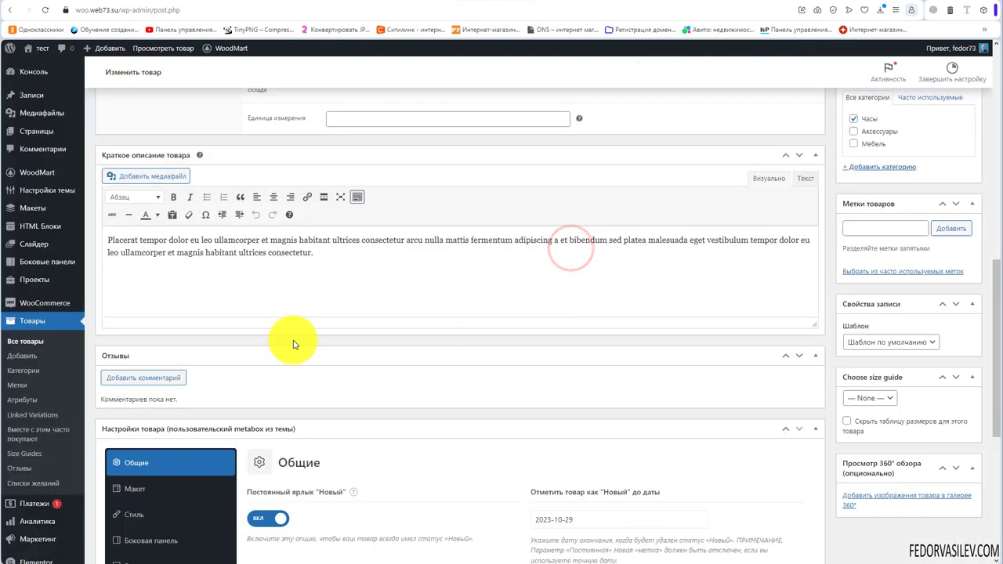
Re-examine the grid attribute choices and the explanation of the option for hiding similar products (Скрыть похожие продукты).
scroll(336, 342, "down", 5)
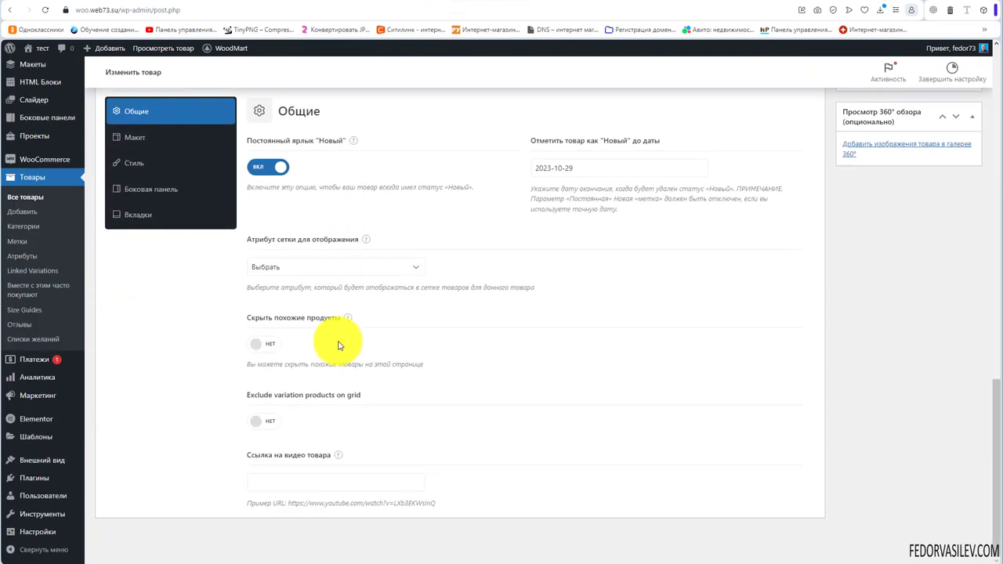
left_click(326, 267)
left_click(192, 347)
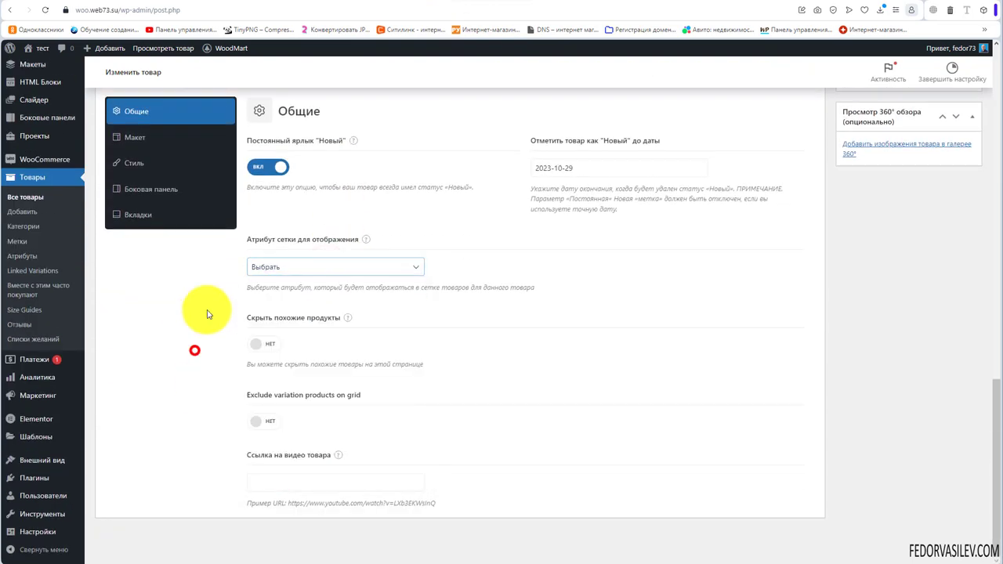
scroll(422, 369, "up", 1)
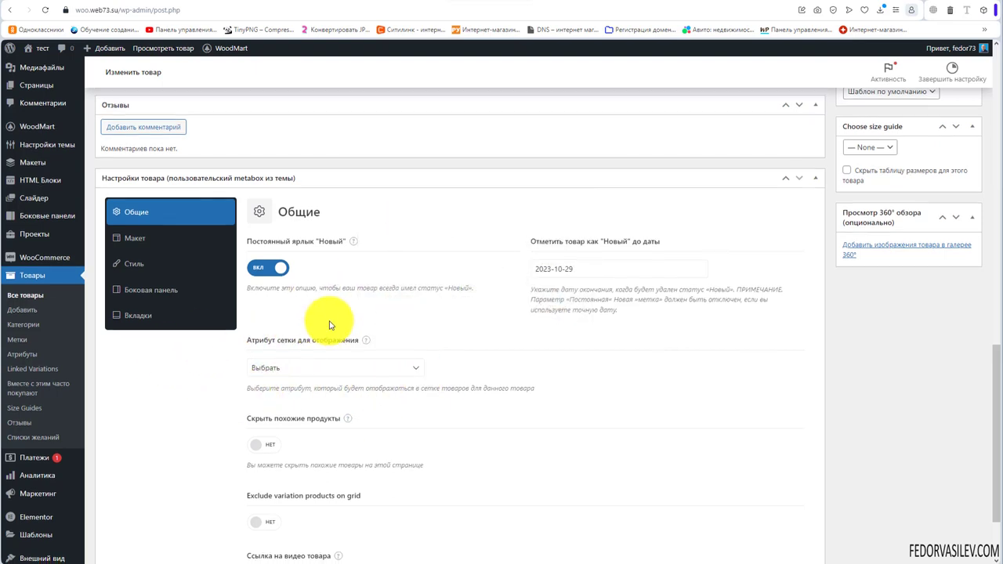
scroll(331, 309, "down", 1)
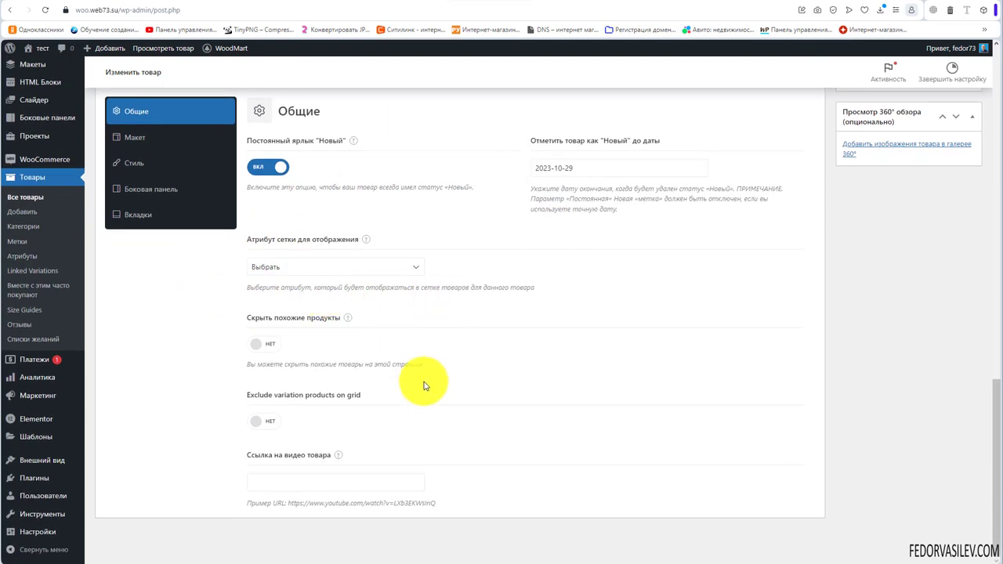
mouse_move(348, 321)
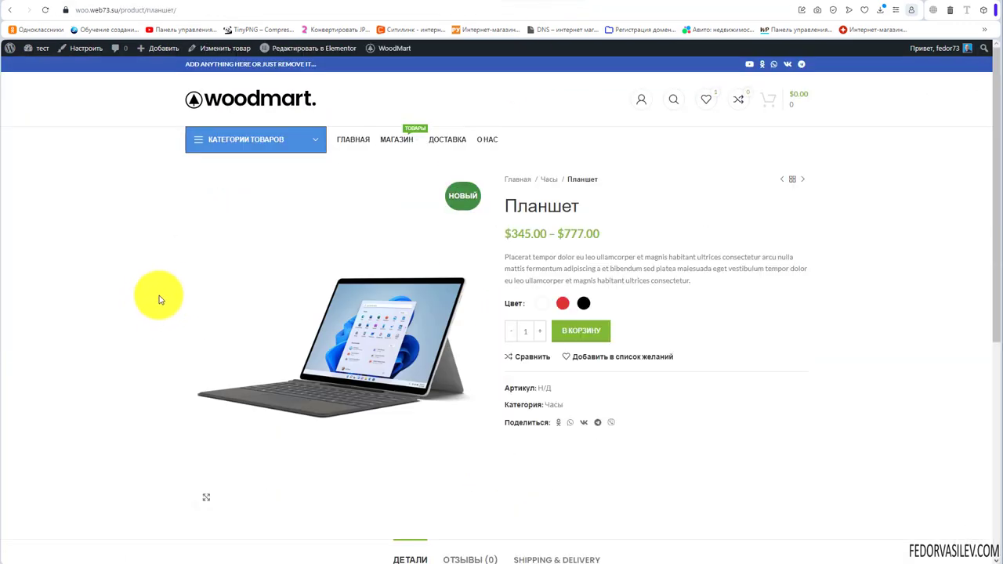
Examine the "Похожие товары" section beneath the details on the Планшет product page.
scroll(170, 294, "down", 3)
scroll(170, 295, "down", 2)
left_click_drag(316, 267, 182, 266)
left_click(467, 5)
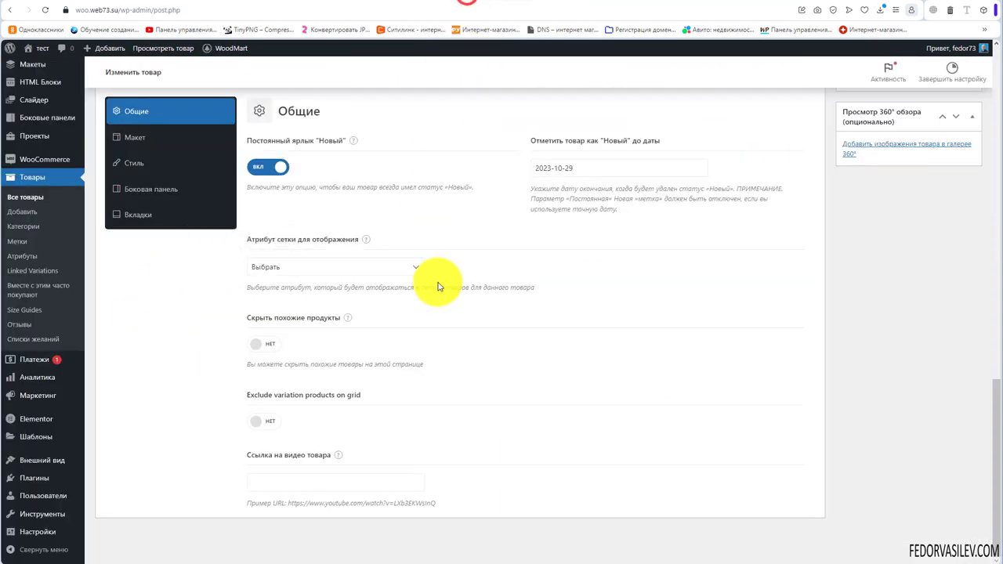
left_click(544, 2)
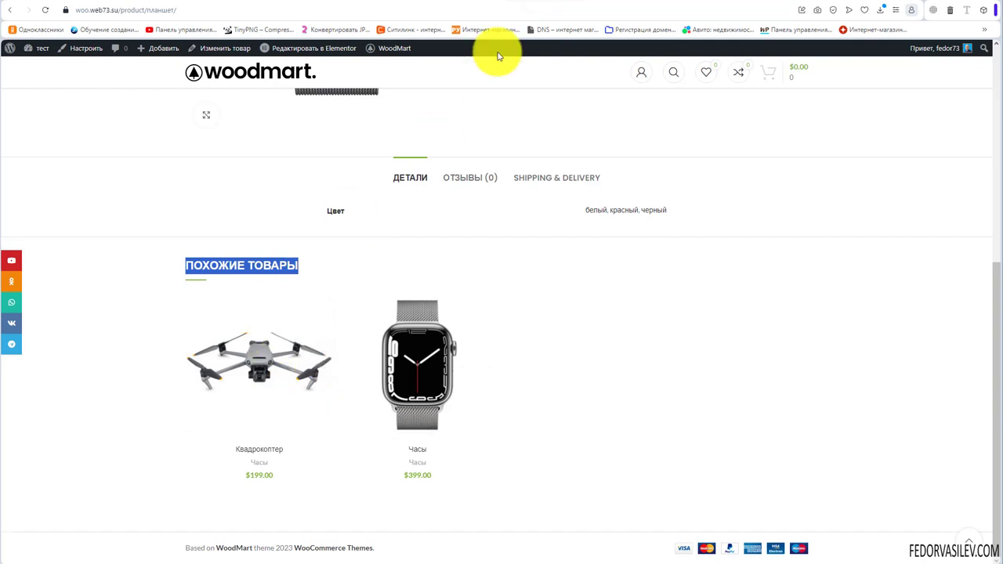
Turn on "Скрыть похожие продукты" for the product and check the result on its product page.
left_click(468, 3)
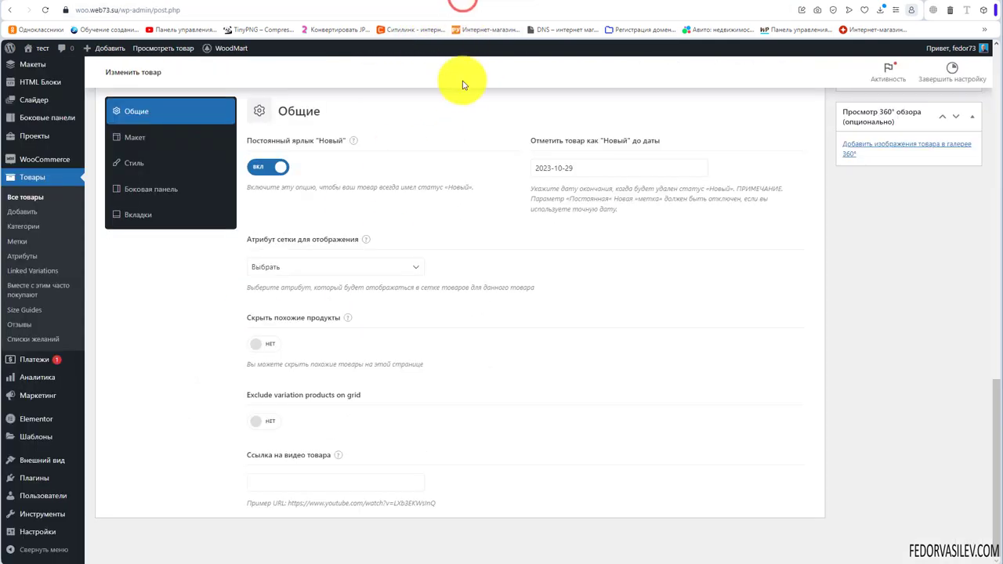
left_click(262, 350)
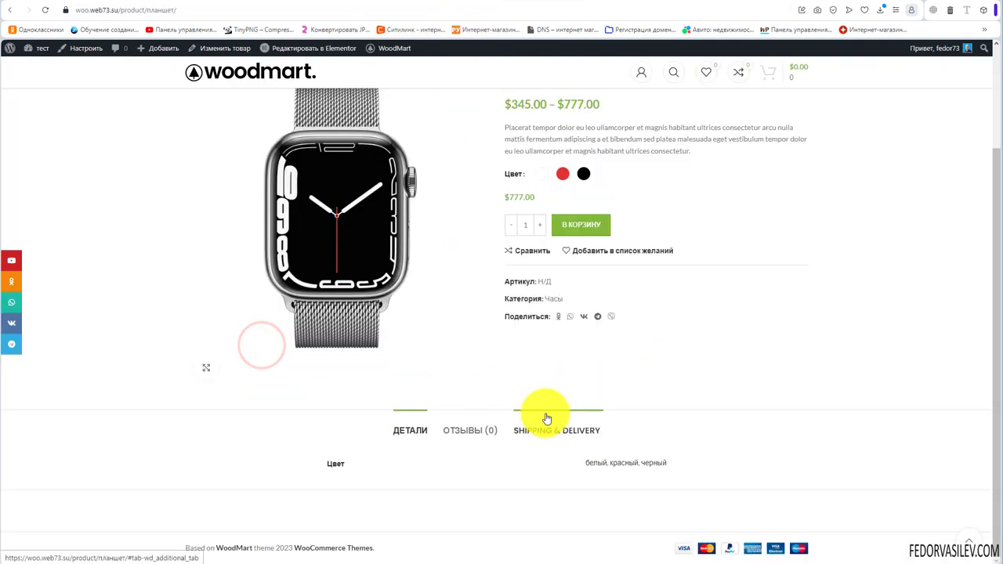
scroll(364, 460, "up", 2)
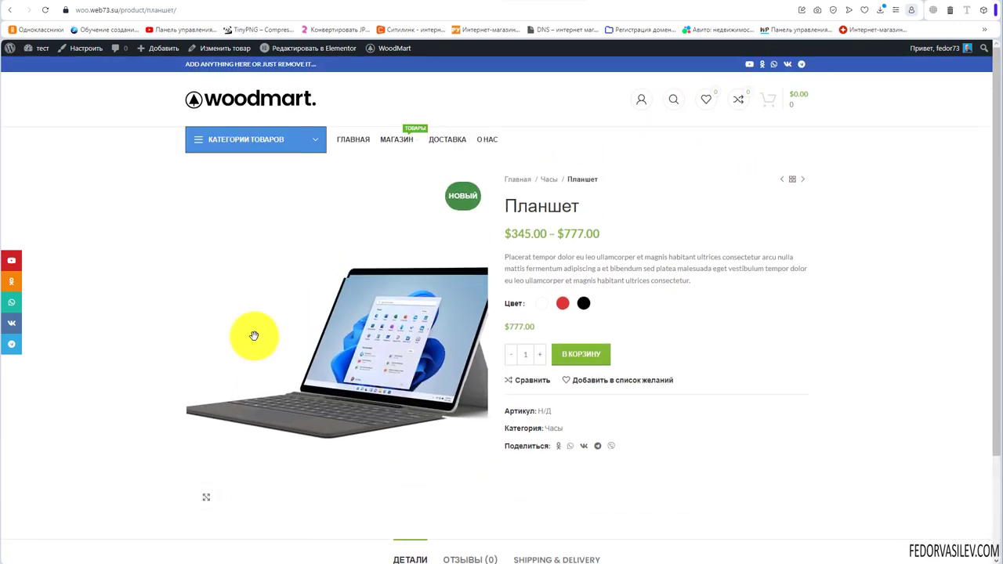
scroll(253, 336, "down", 2)
scroll(447, 492, "up", 2)
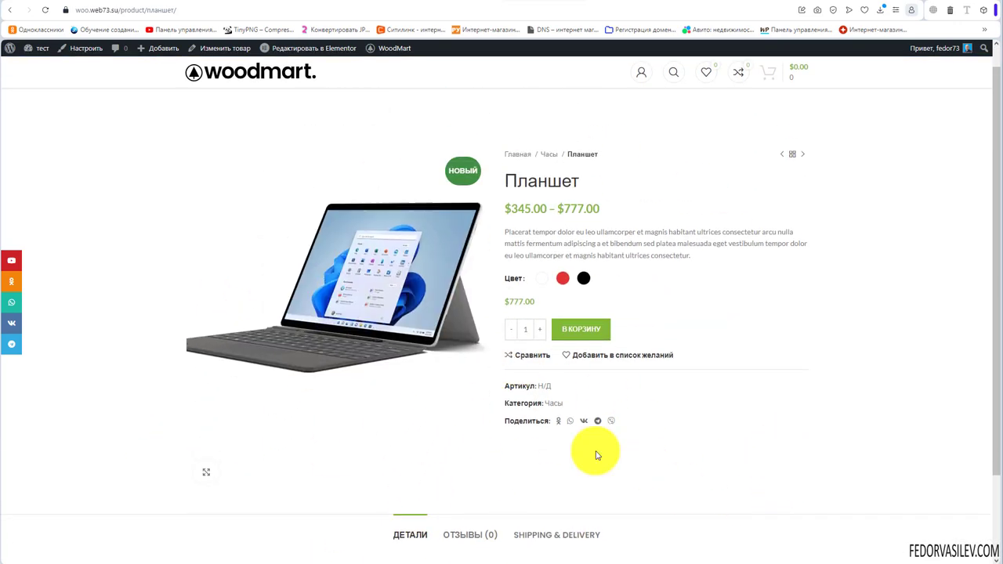
Examine the "Exclude variation products on grid" option in the product's settings.
key("ctrl+Tab")
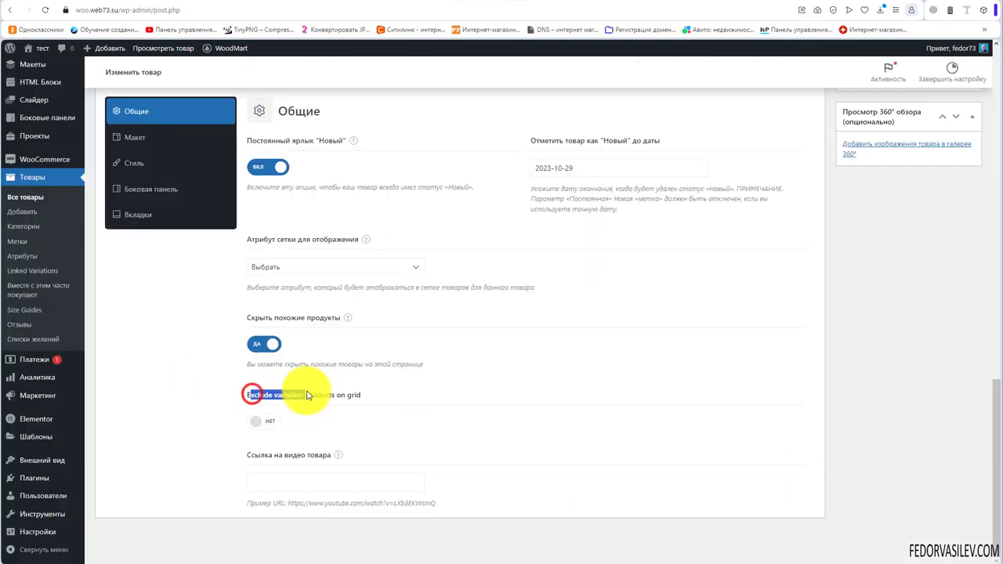
left_click(352, 400)
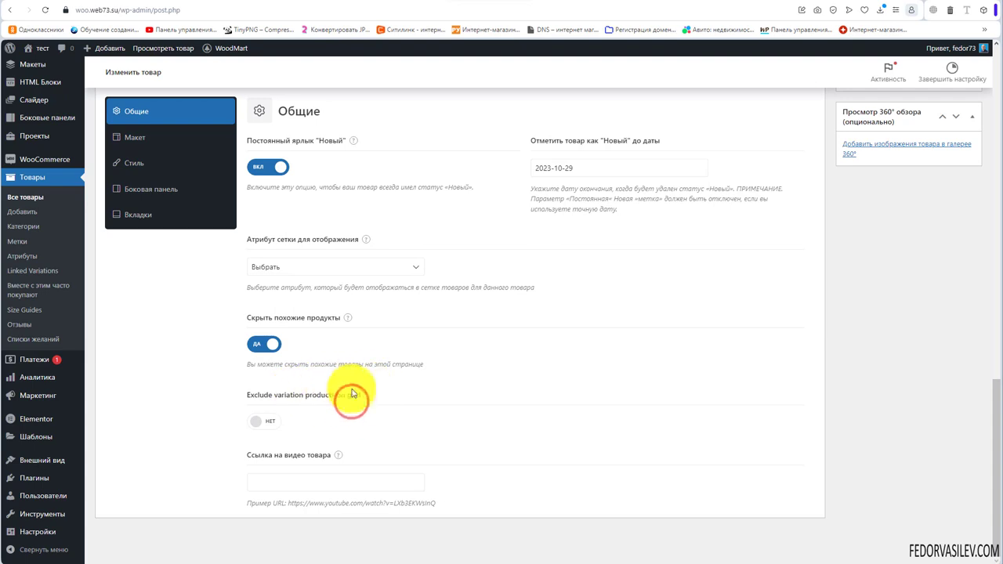
left_click(252, 423)
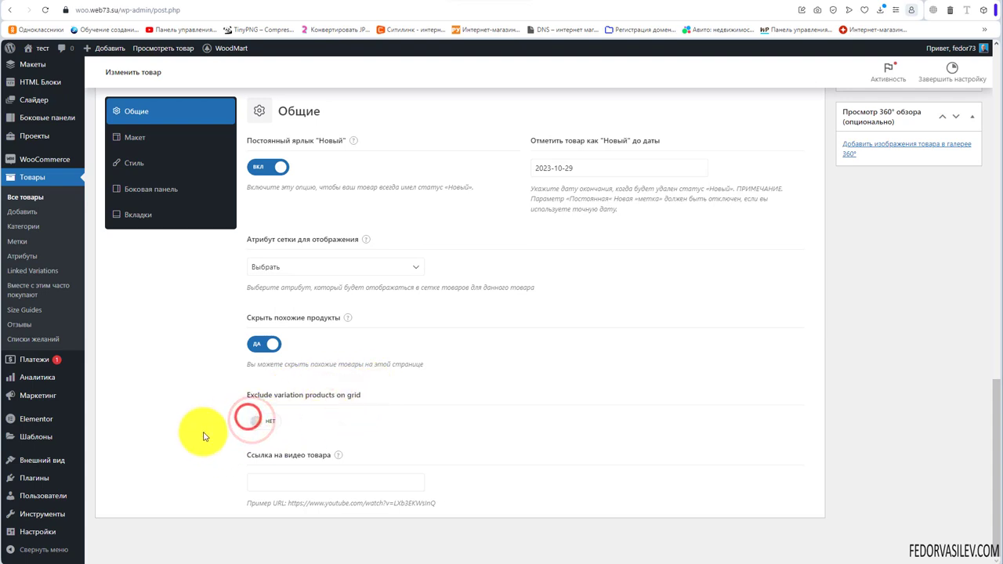
mouse_move(339, 456)
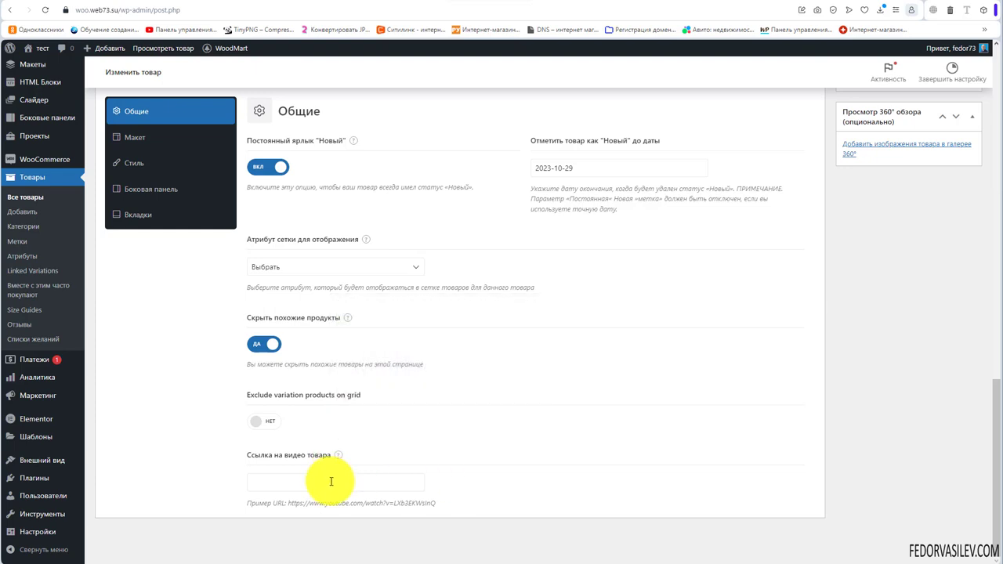
left_click(329, 481)
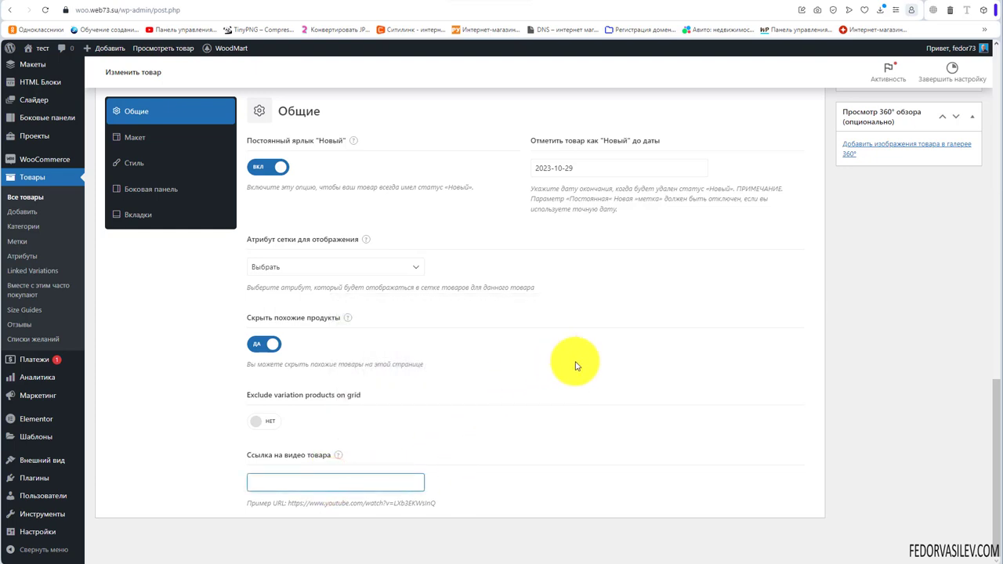
key("ctrl+v")
left_click_drag(400, 483, 169, 454)
left_click(561, 491)
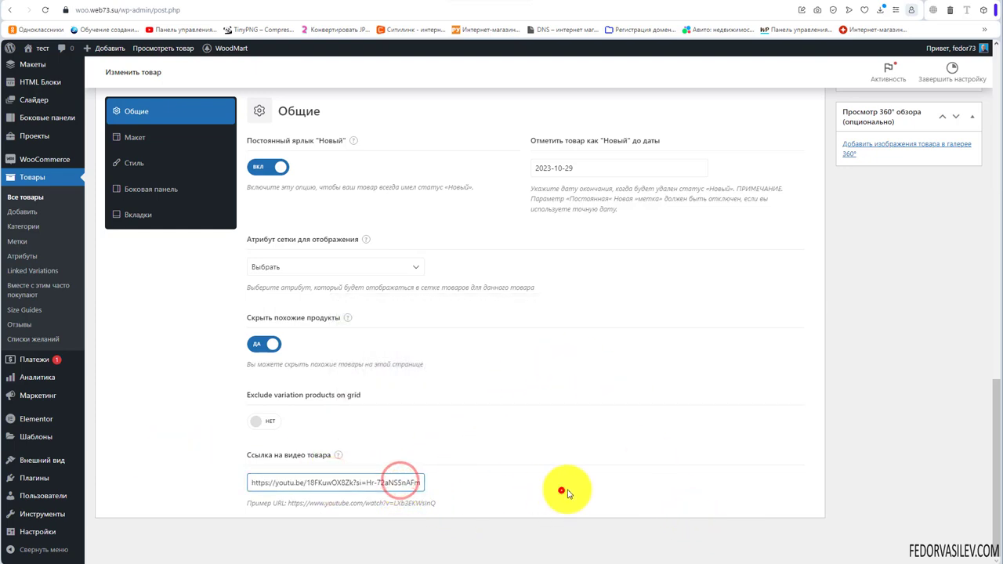
scroll(761, 307, "up", 10)
left_click(948, 346)
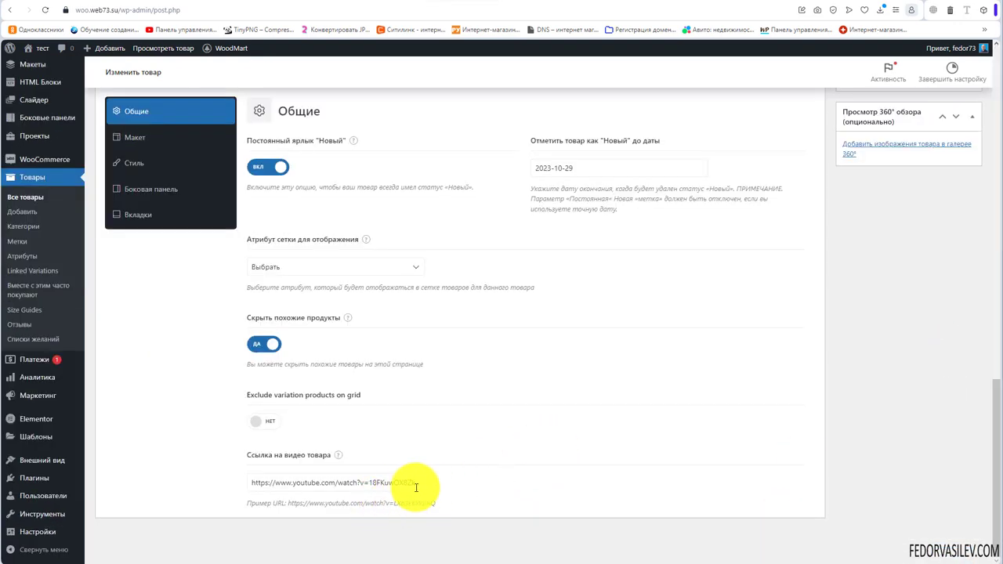
Compare the example URL under "Ссылка на видео товара" with the link and sharing options of the video "Тема Woodmart — меню и подменю" on YouTube.
left_click_drag(436, 503, 235, 513)
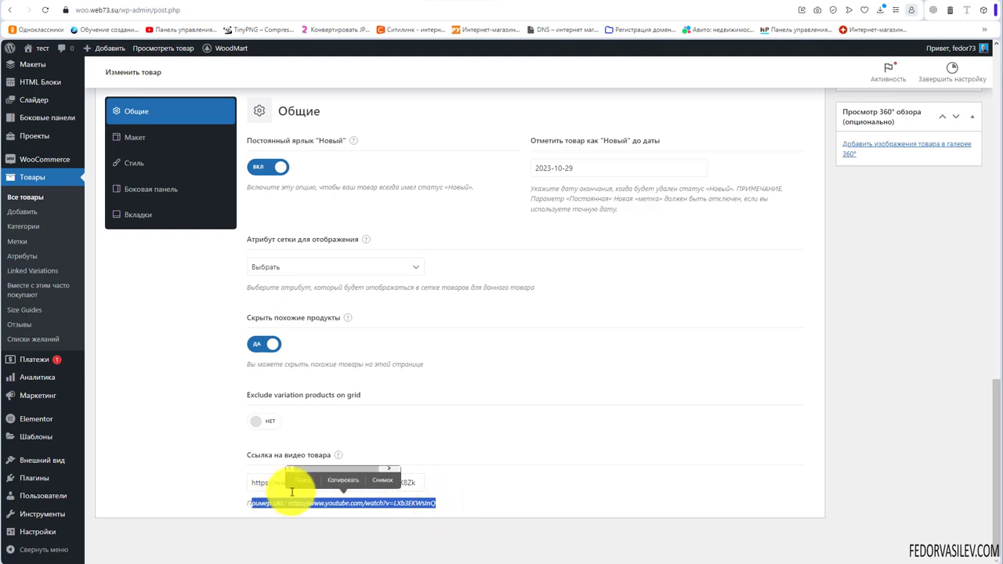
left_click(263, 474)
left_click_drag(416, 481, 683, 11)
scroll(524, 197, "down", 2)
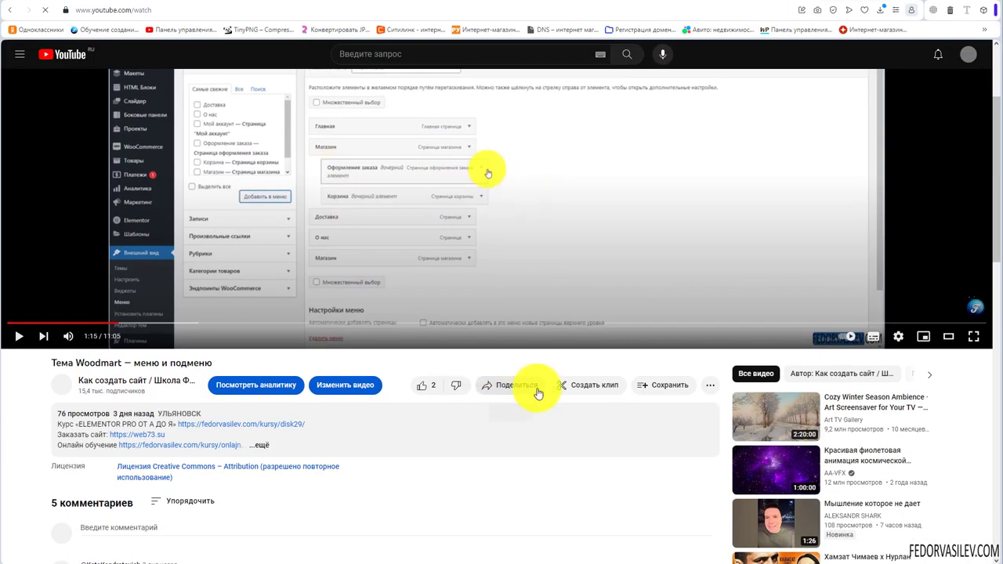
left_click(510, 385)
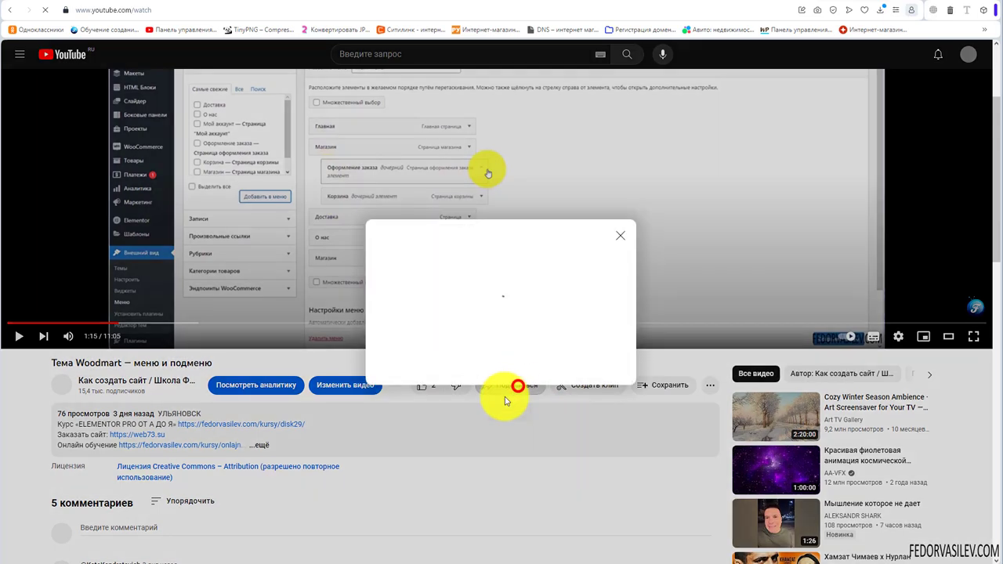
left_click(618, 191)
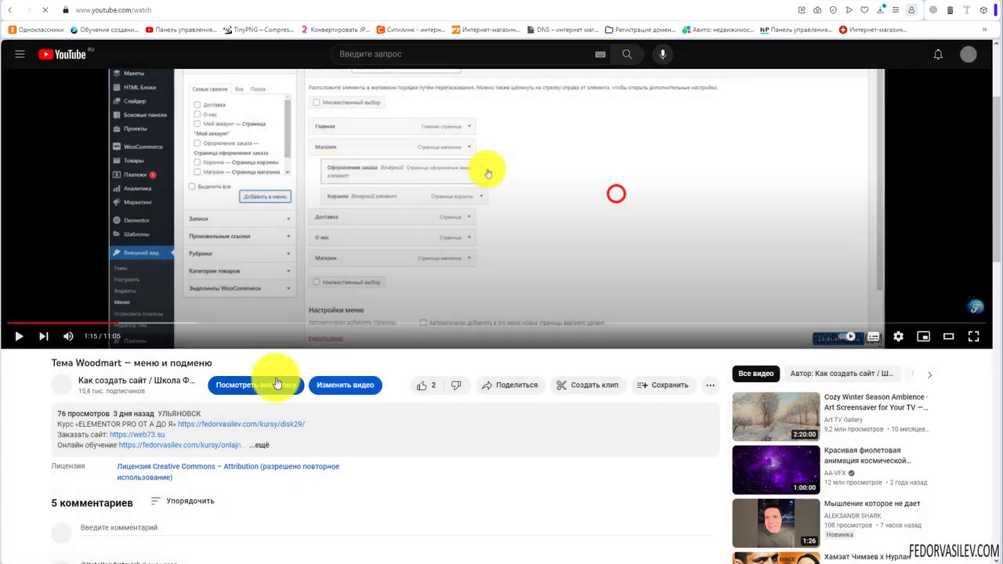
scroll(269, 376, "up", 3)
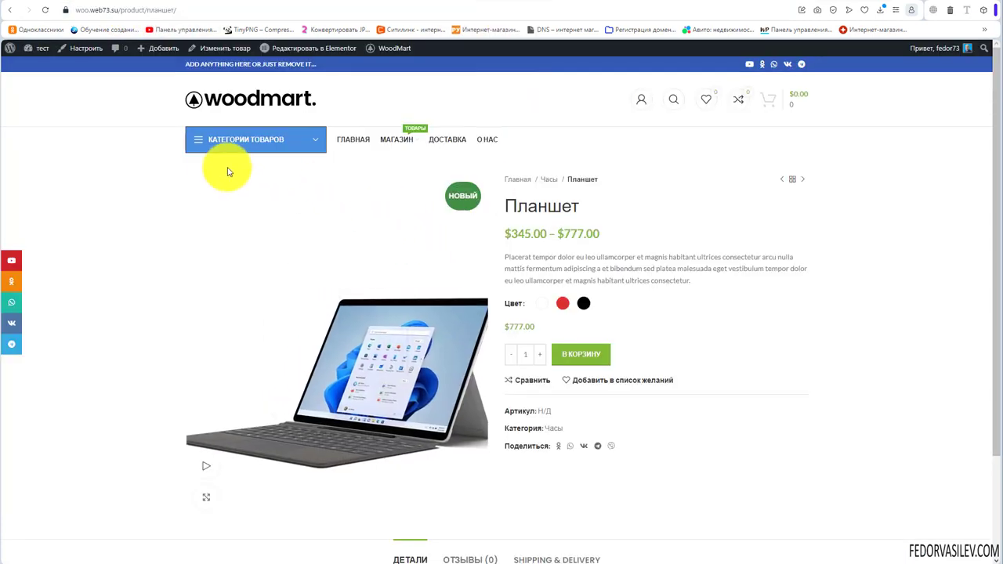
Play the product video on the Планшет product page with the sound muted, and close the video popup.
scroll(163, 358, "down", 3)
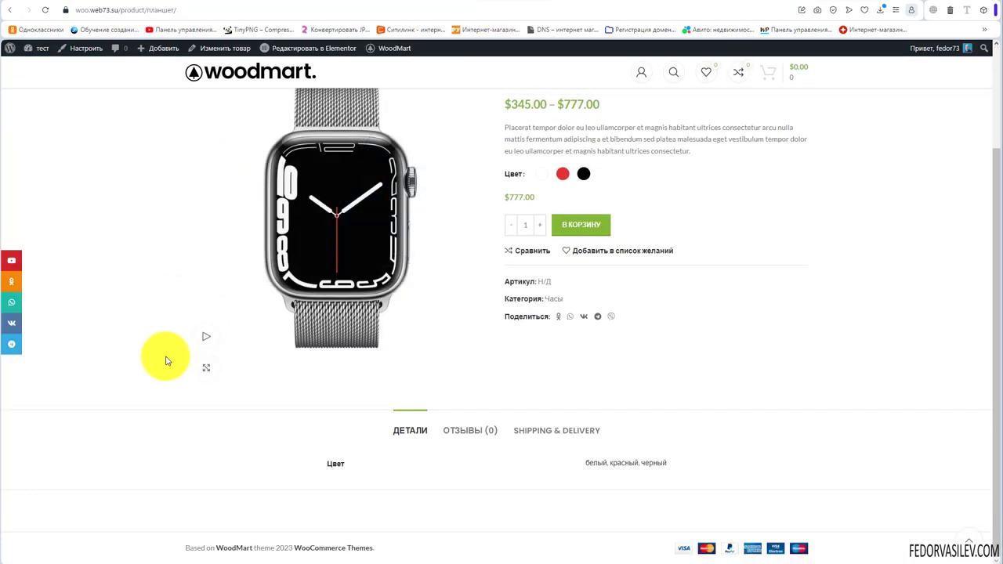
scroll(358, 280, "up", 2)
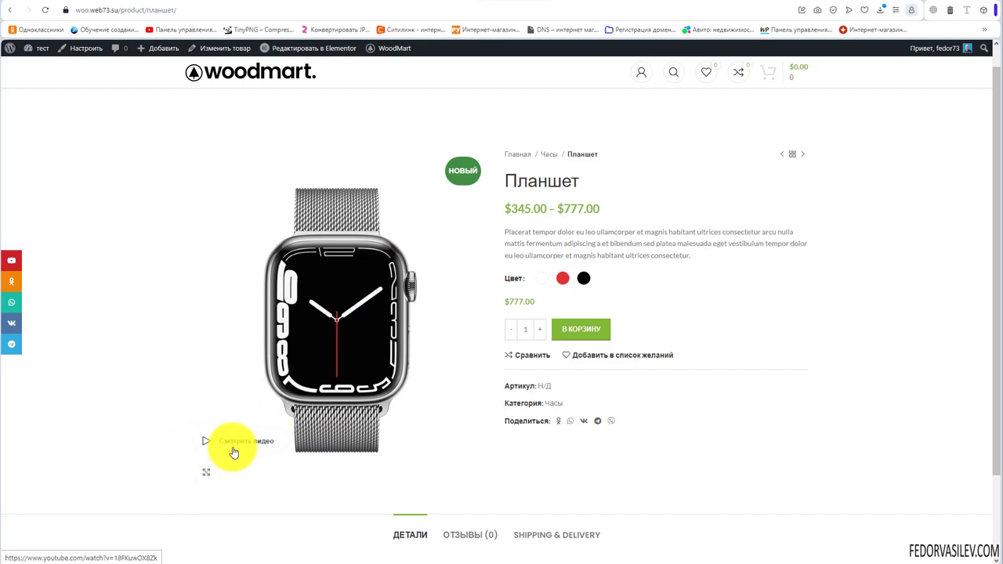
left_click(234, 447)
left_click(488, 296)
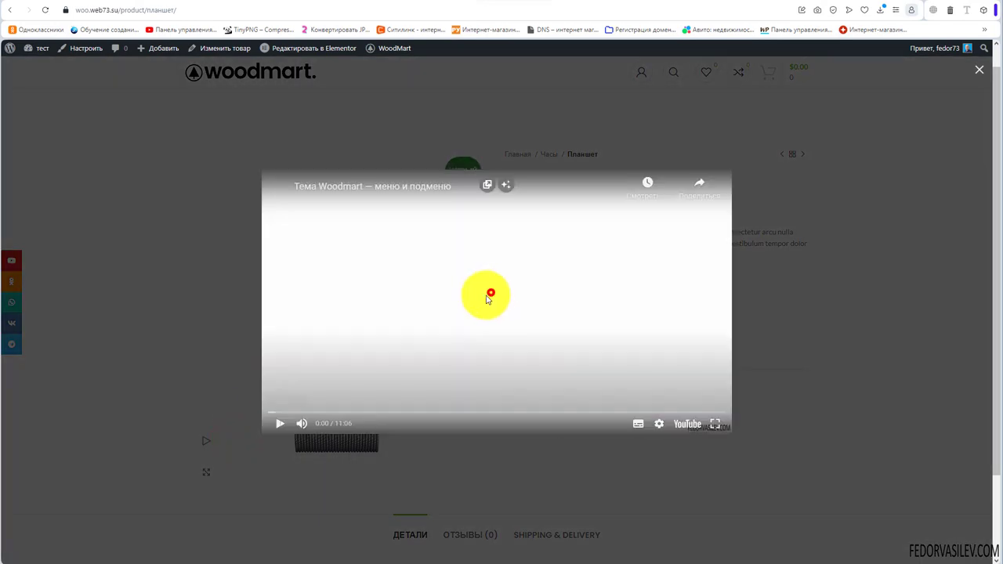
left_click(300, 423)
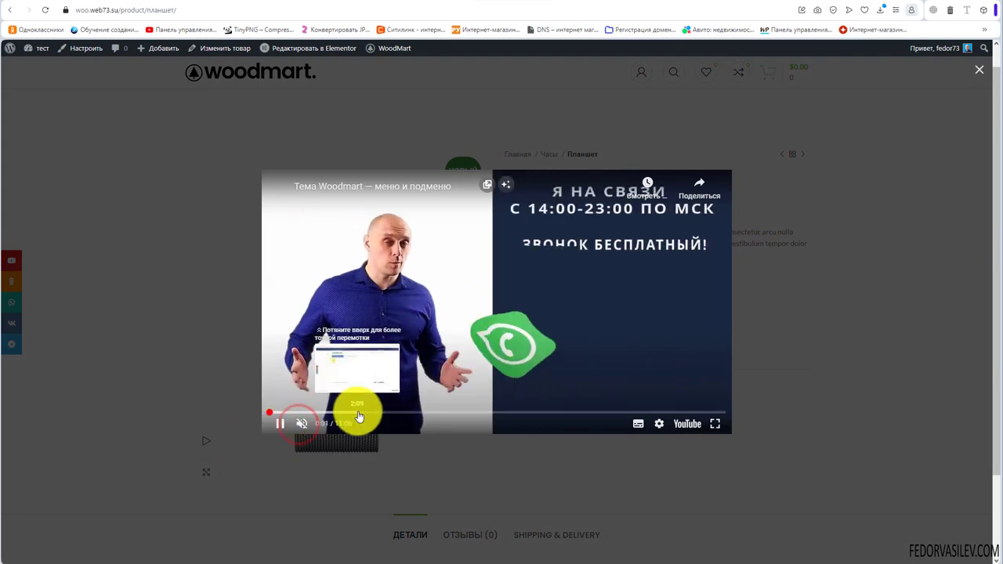
left_click(978, 74)
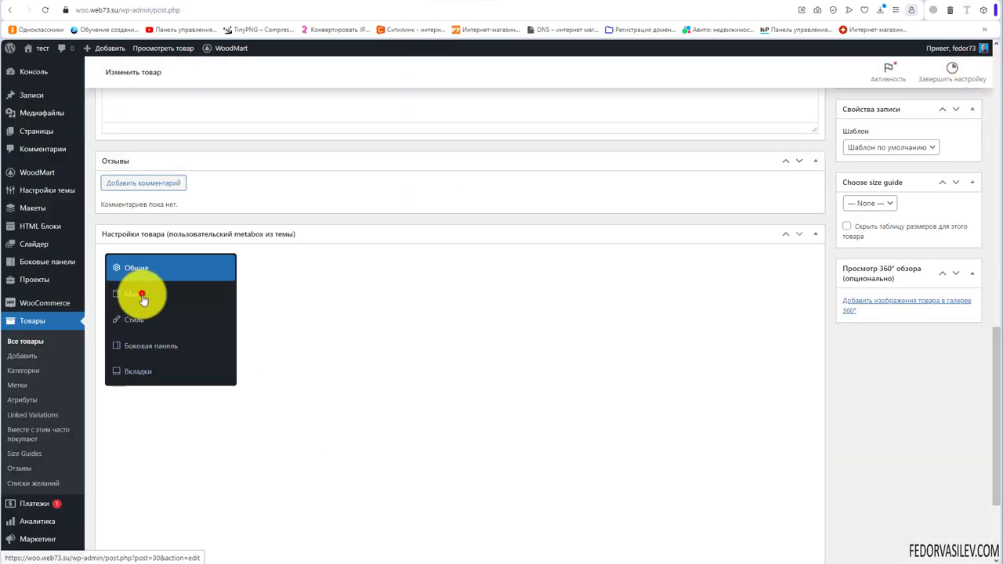
Set the product's custom header to "вторичная" in the layout settings, update the product and check its product page.
left_click(137, 294)
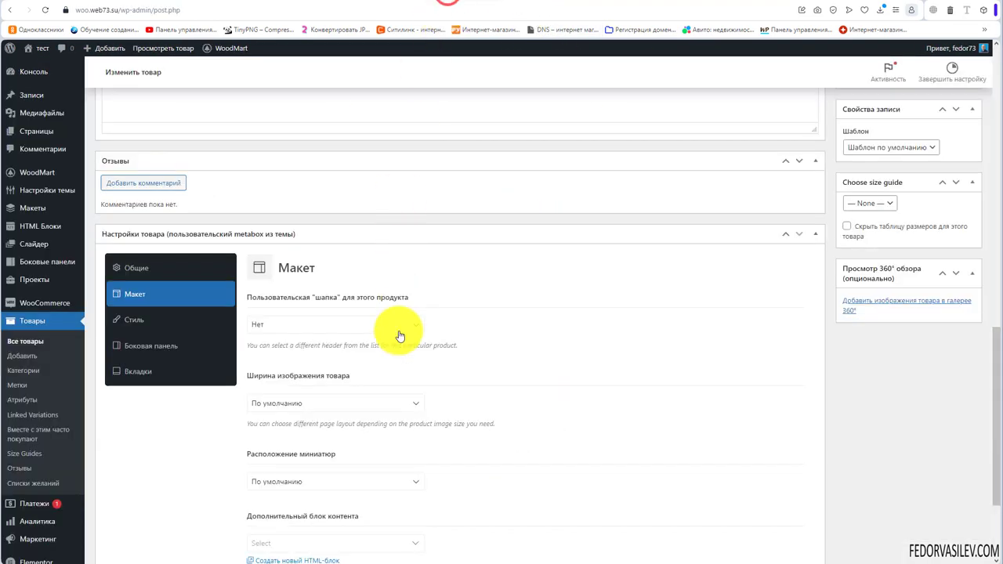
left_click(398, 328)
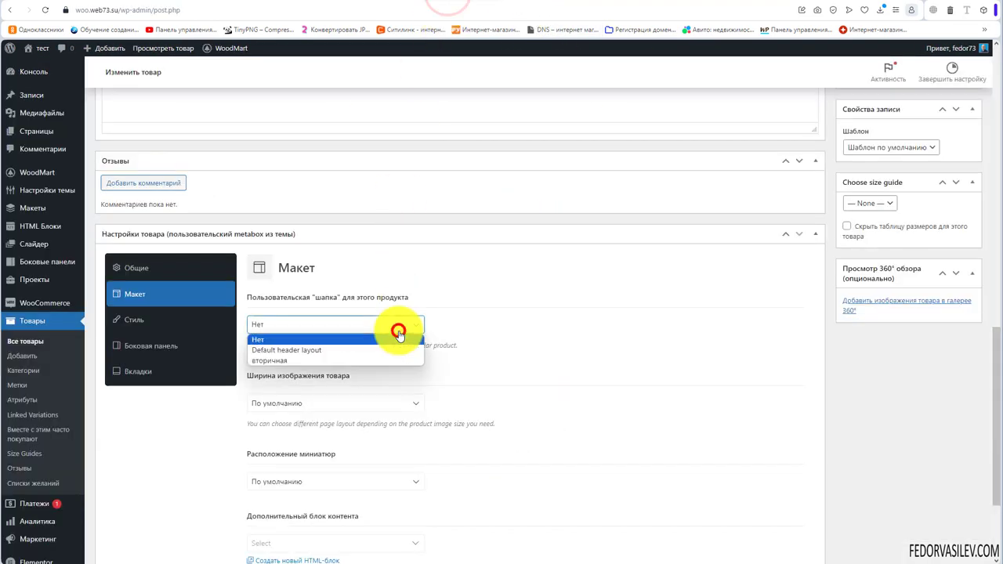
left_click(358, 361)
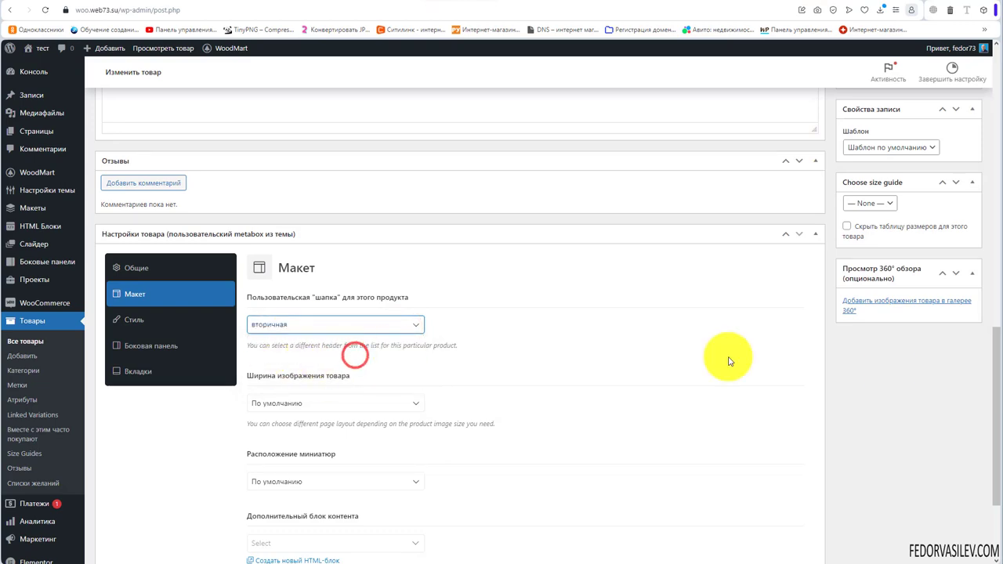
scroll(924, 248, "up", 5)
scroll(924, 249, "up", 6)
left_click(953, 345)
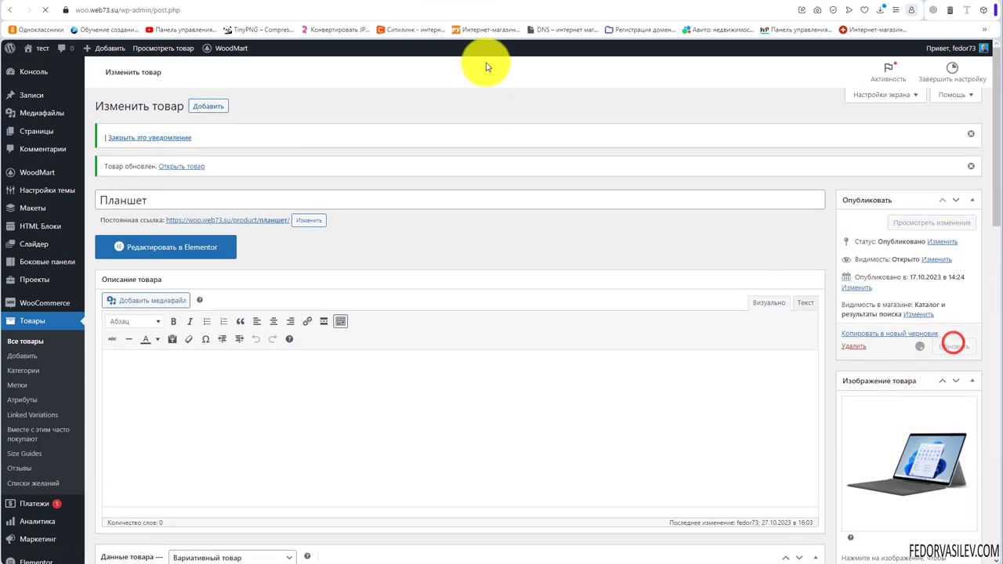
left_click(509, 2)
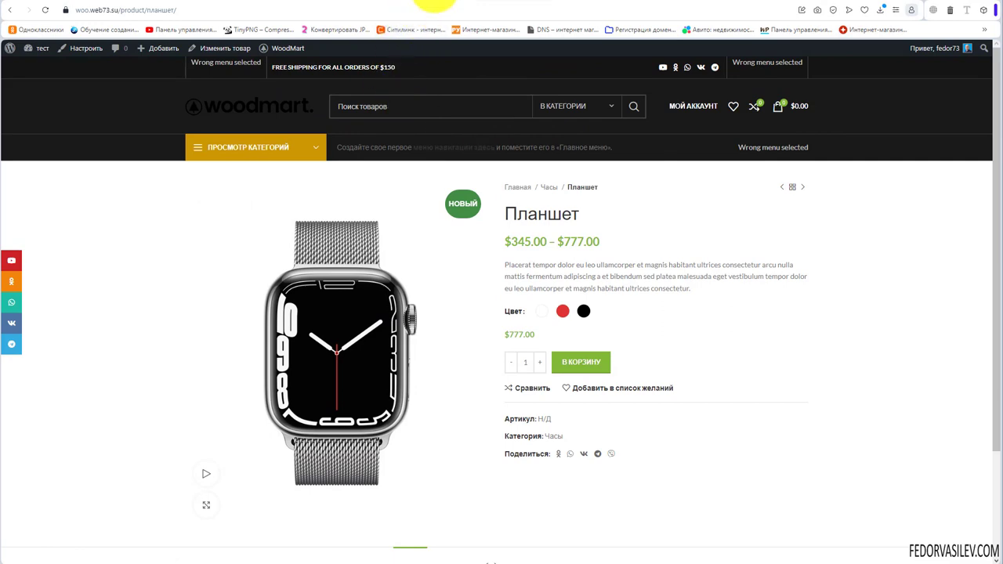
Set the product's custom header back to "Нет".
left_click(435, 1)
scroll(465, 269, "down", 10)
left_click(351, 415)
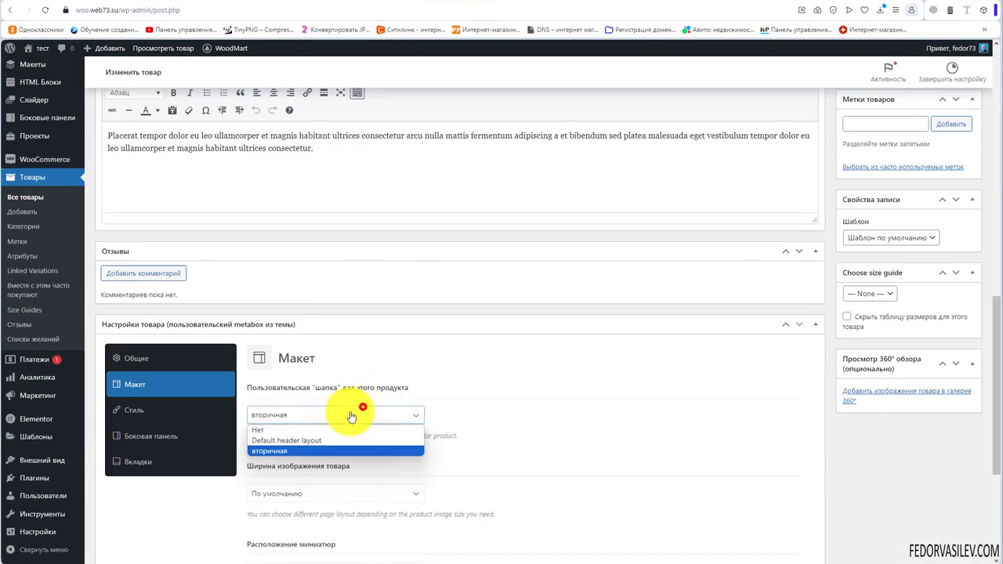
left_click(285, 430)
Set the product image width to "Во всю ширину сайта", update the product and review the whole product page.
scroll(503, 374, "down", 2)
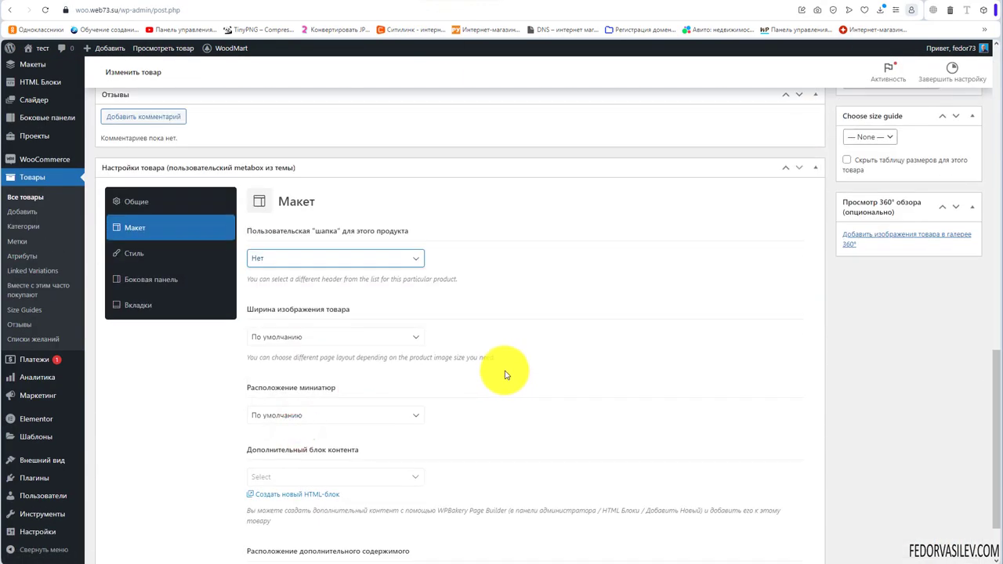
left_click(316, 339)
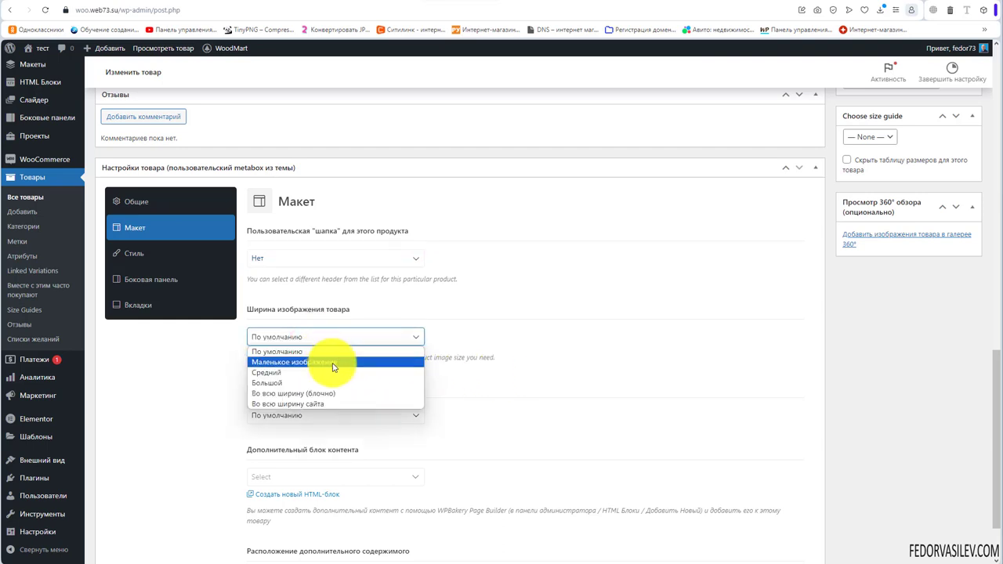
left_click(340, 404)
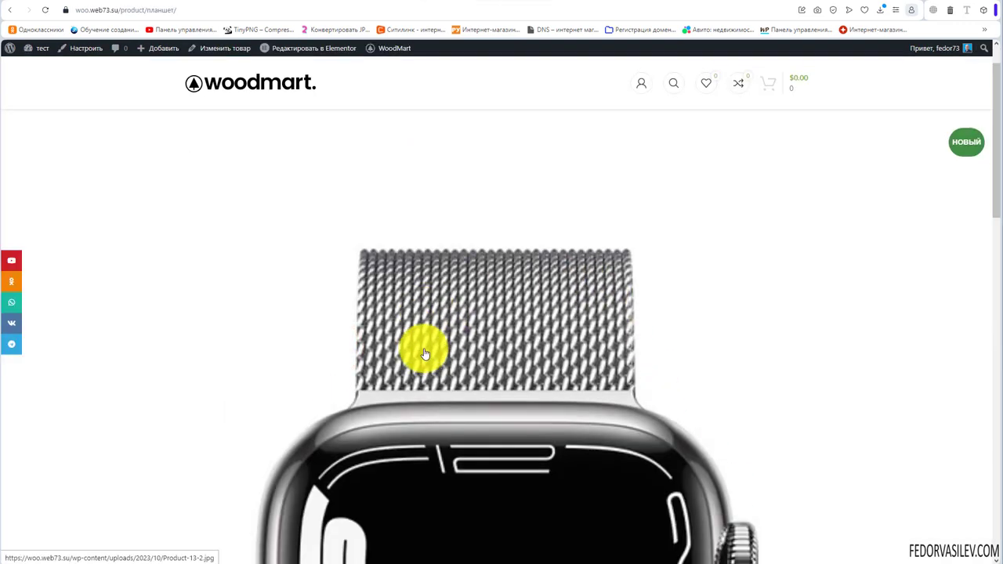
scroll(423, 354, "down", 9)
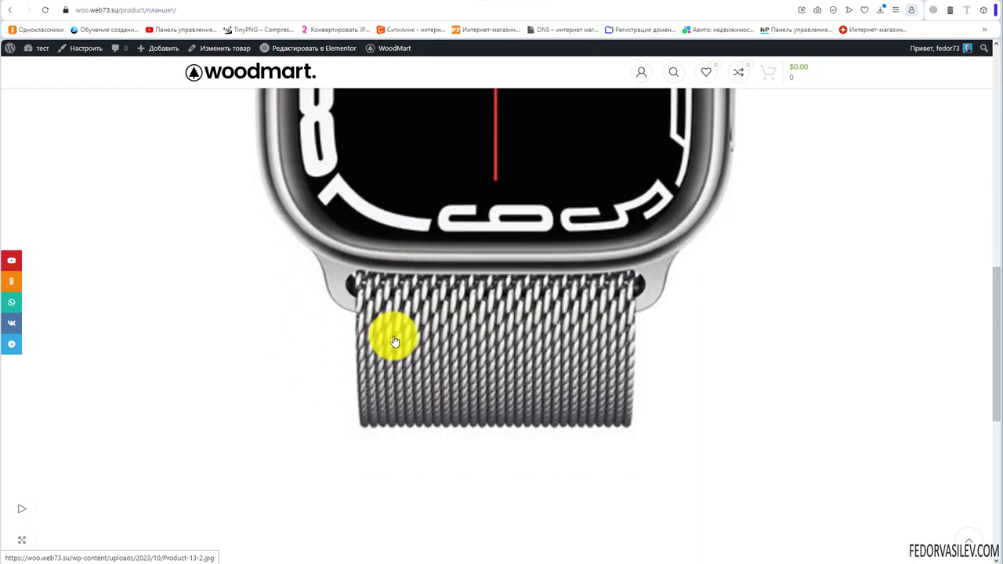
scroll(395, 342, "down", 6)
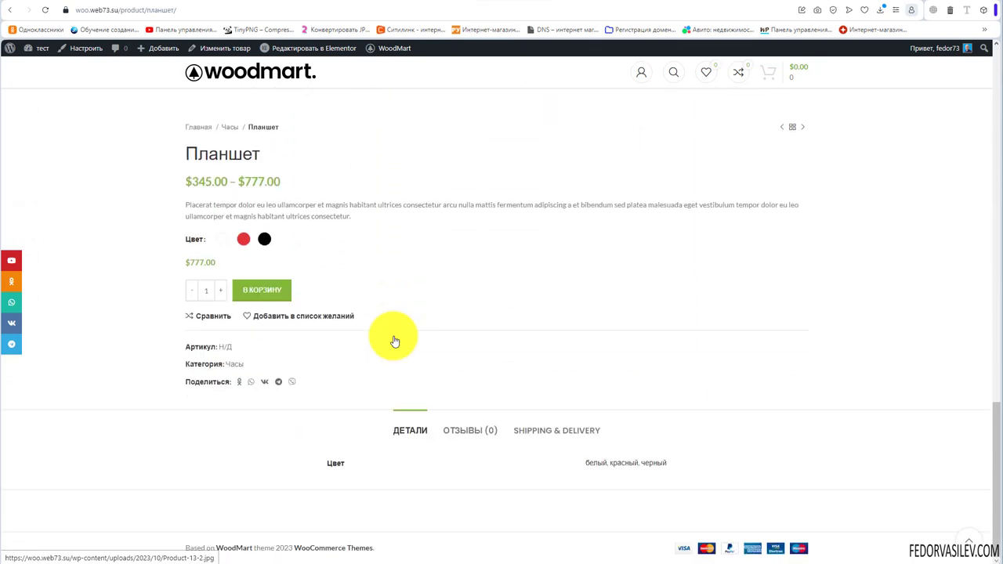
scroll(395, 342, "up", 15)
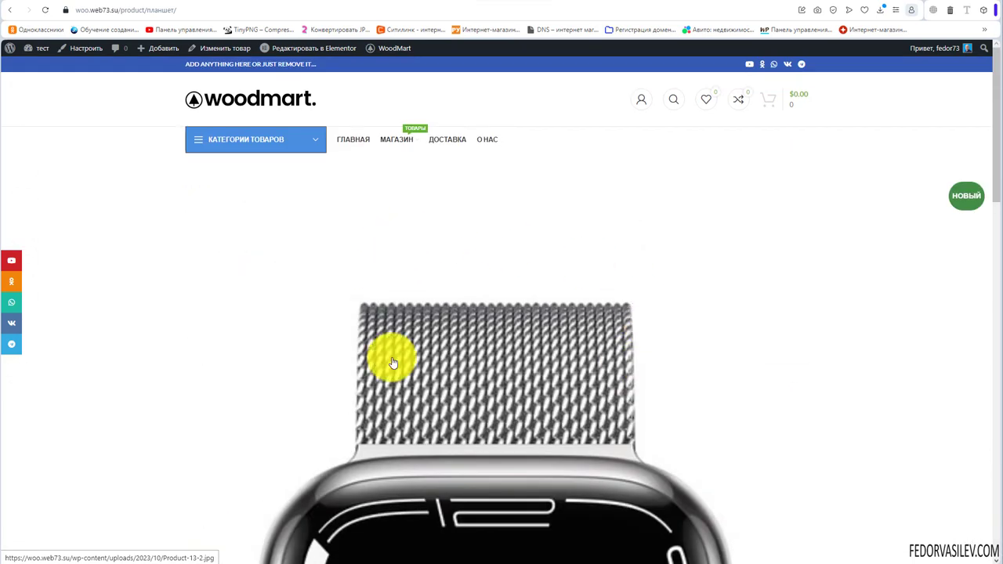
scroll(601, 224, "down", 1)
Reset the product image width to "По умолчанию" in the product's layout settings.
left_click(454, 9)
scroll(426, 168, "down", 10)
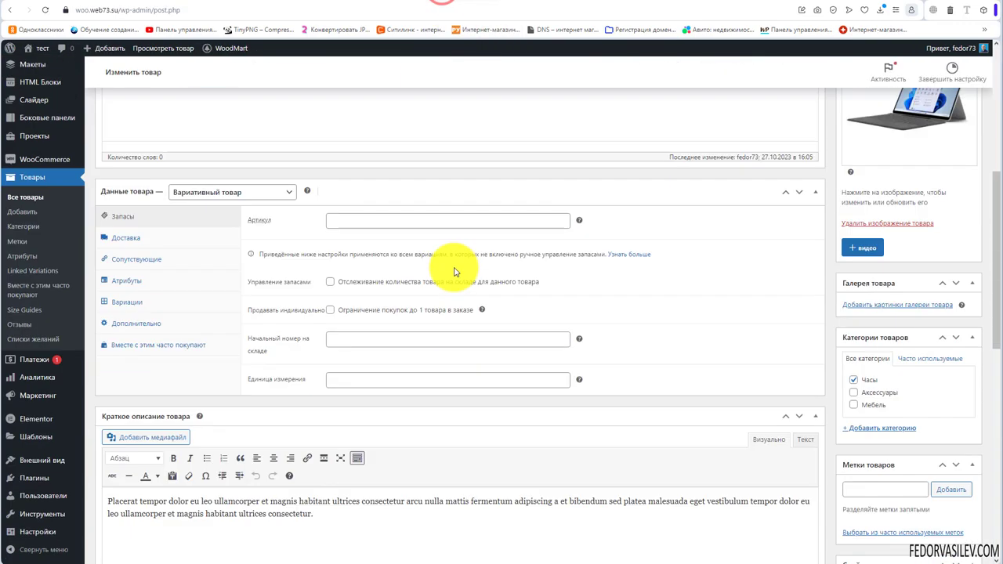
scroll(502, 314, "down", 4)
left_click(135, 226)
left_click(311, 336)
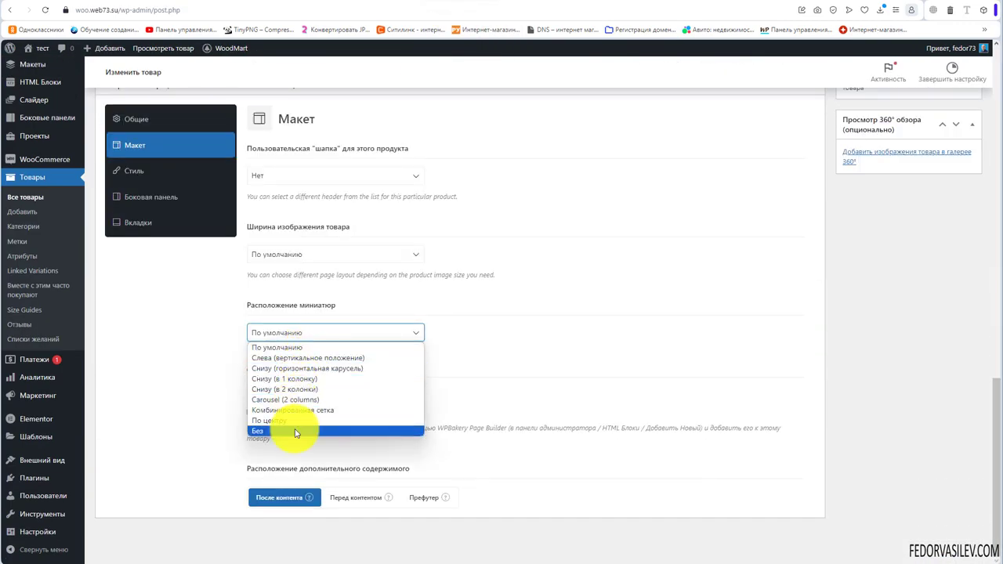
Examine the "Расположение миниатюр" options together with the product image and gallery sections they apply to.
left_click(507, 343)
scroll(488, 374, "up", 9)
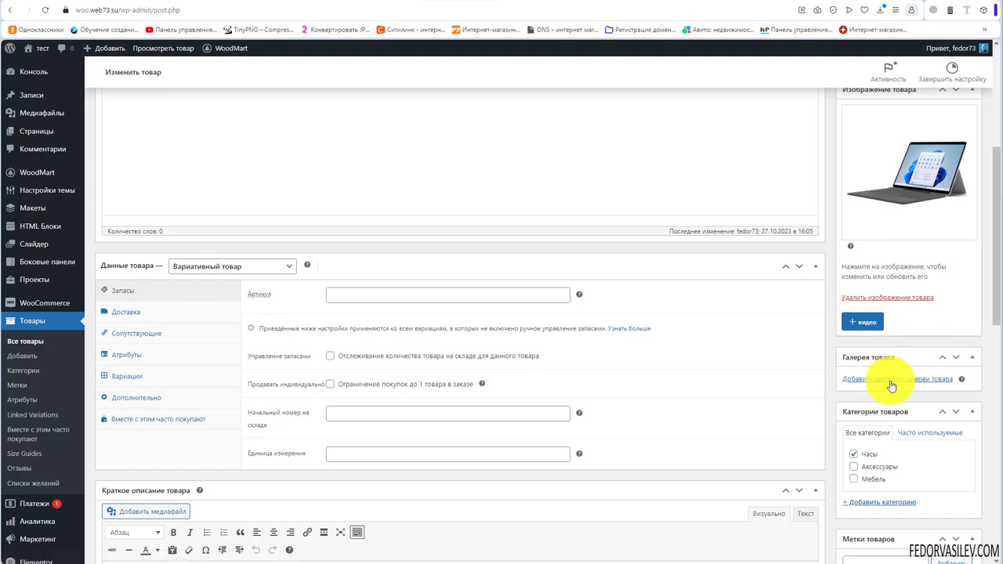
scroll(896, 350, "up", 2)
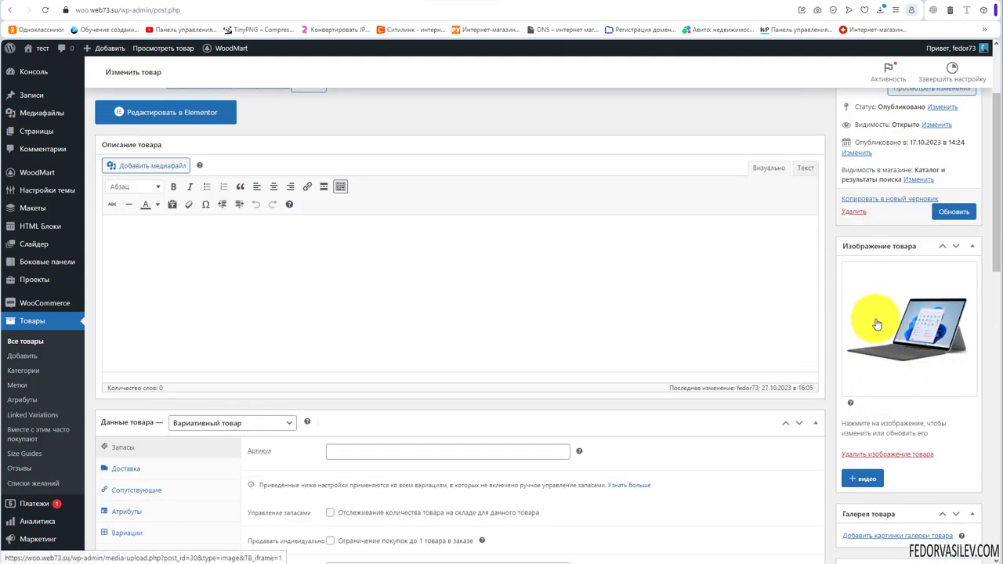
scroll(862, 345, "down", 2)
scroll(846, 337, "down", 5)
scroll(453, 378, "down", 3)
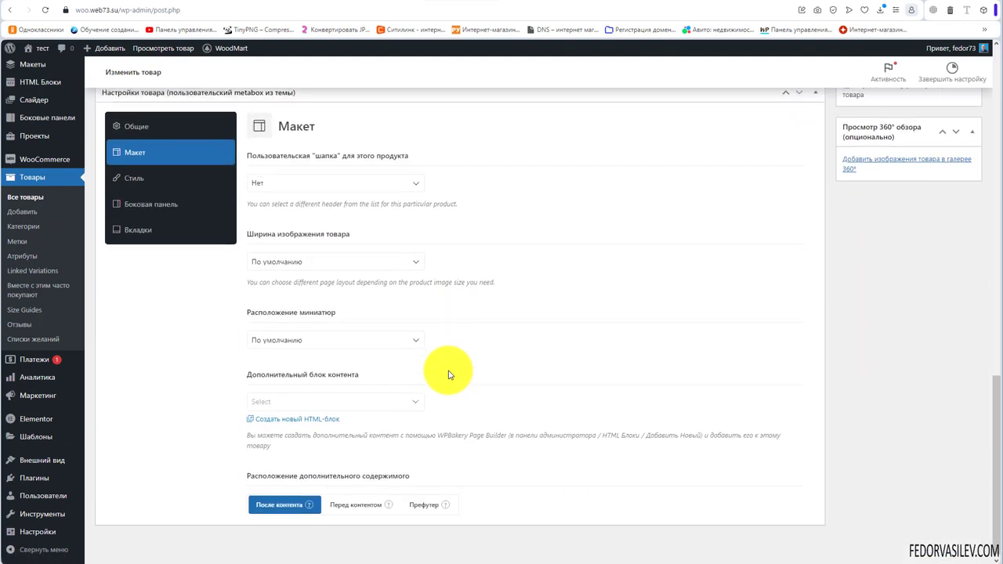
left_click(289, 331)
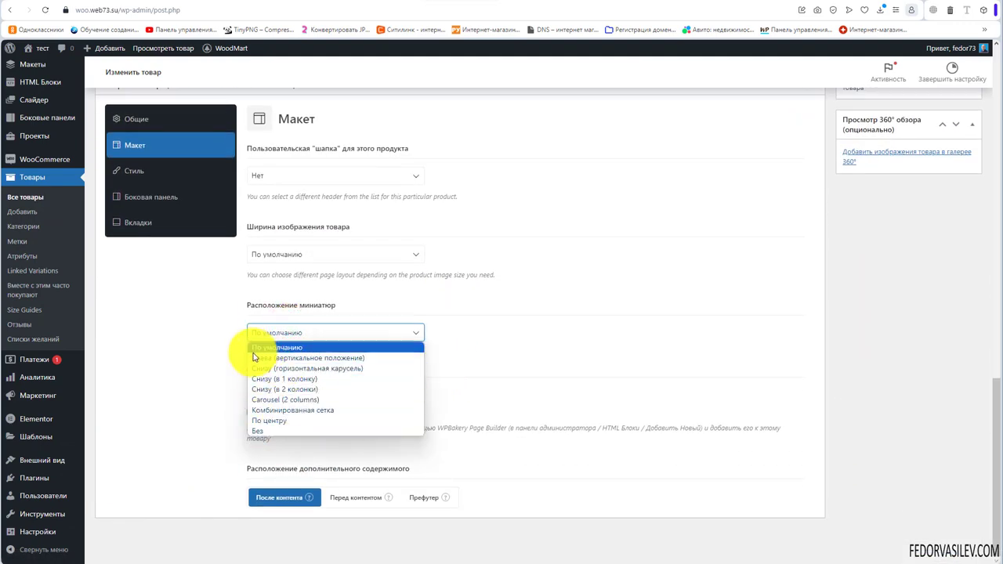
left_click(457, 342)
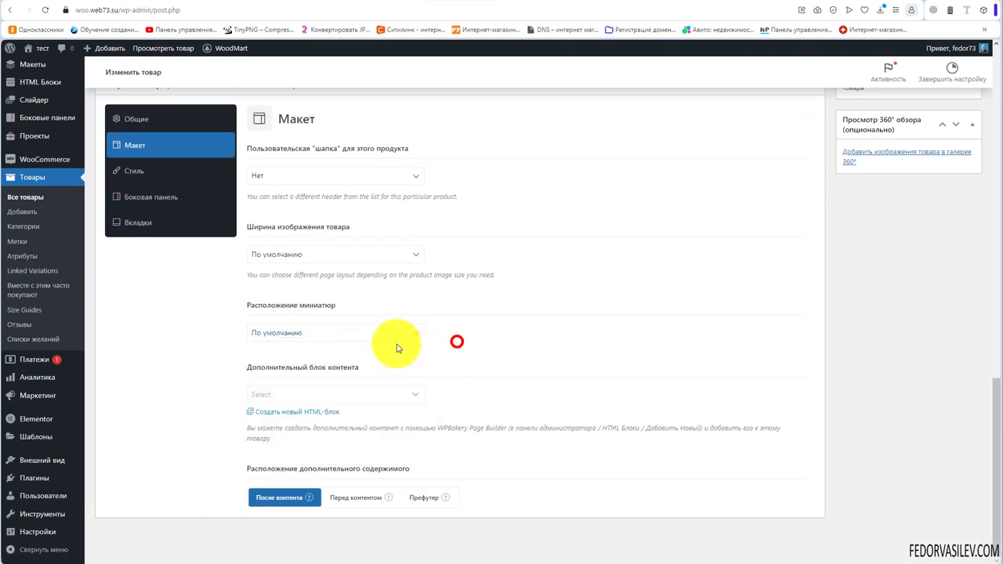
left_click(275, 335)
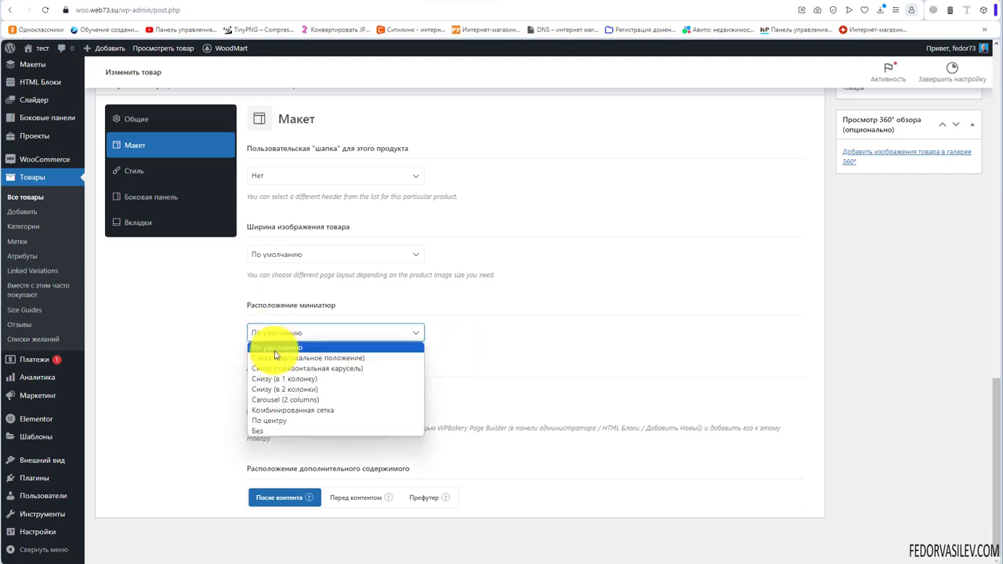
left_click(473, 349)
scroll(584, 445, "up", 15)
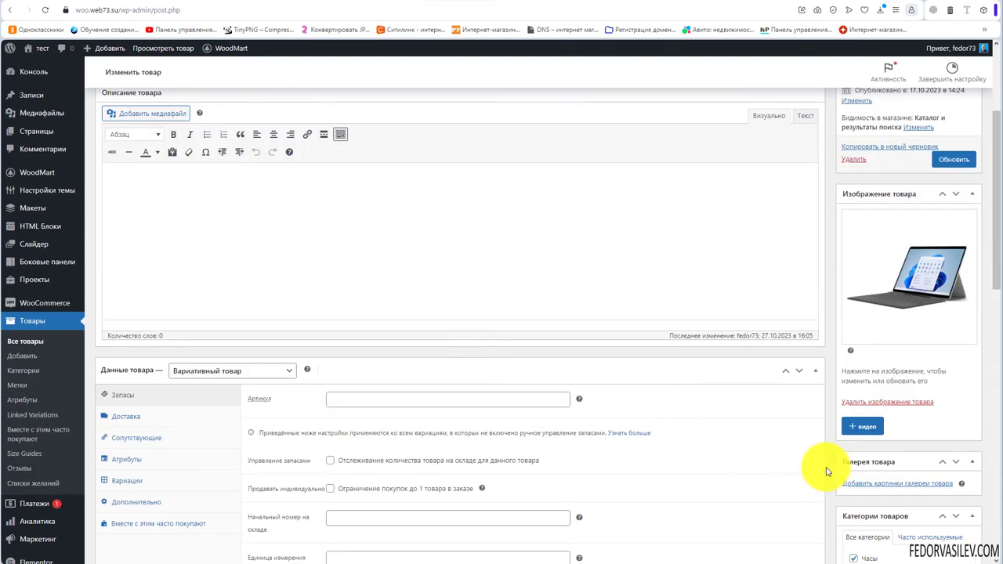
Choose "для категорий ак. ID:(121)" as the additional content block and preview the "После контента" placement.
scroll(559, 381, "down", 15)
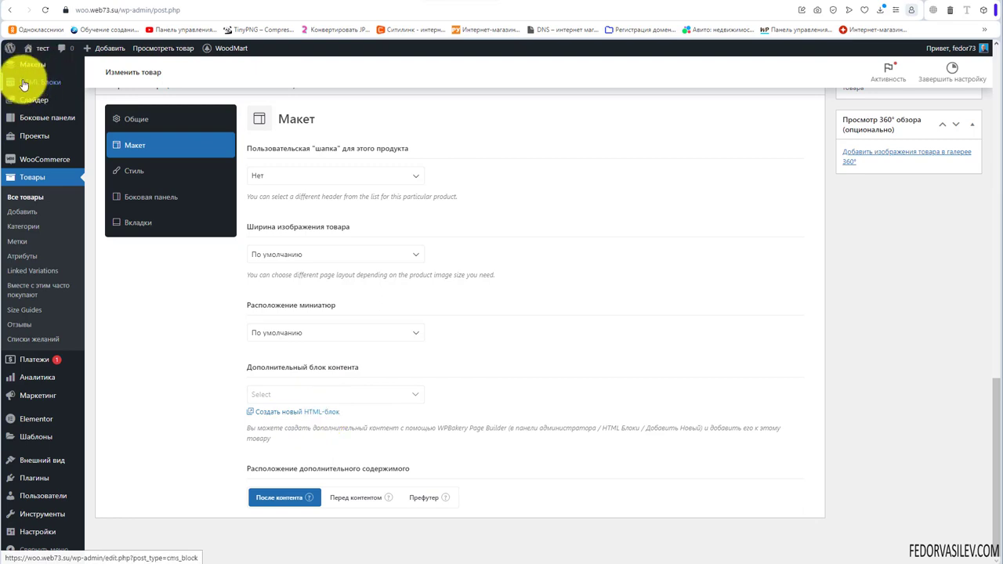
mouse_move(63, 80)
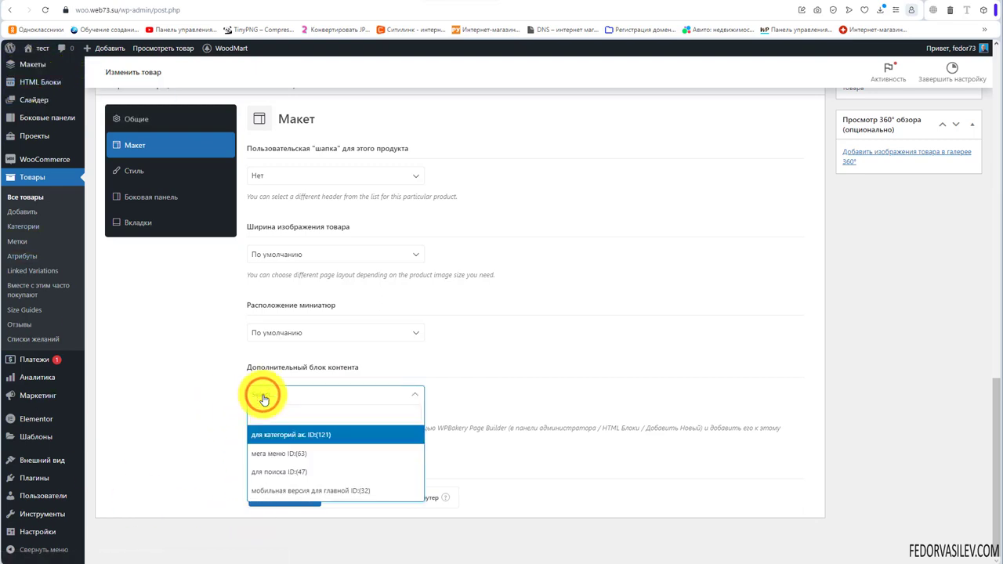
left_click(279, 433)
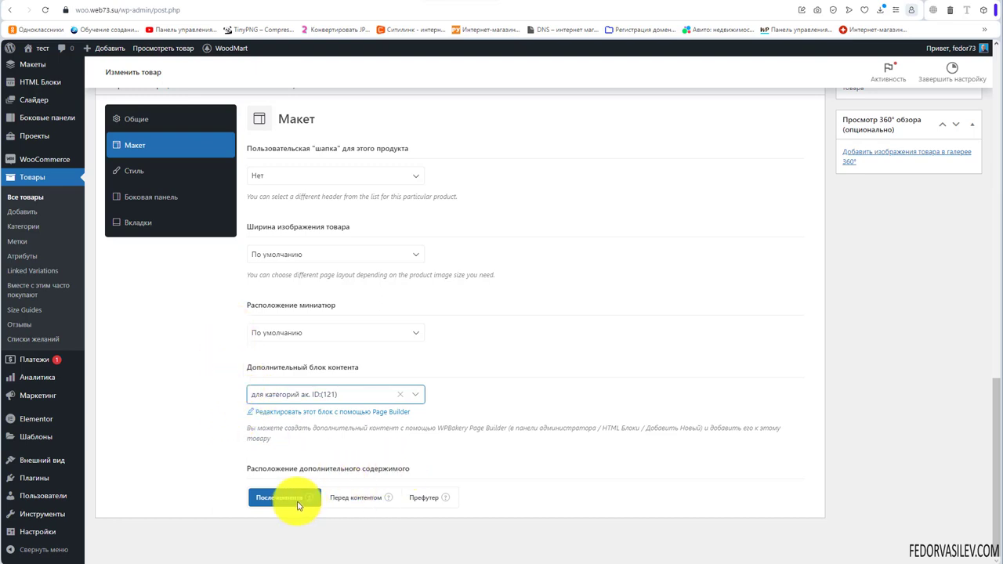
mouse_move(311, 500)
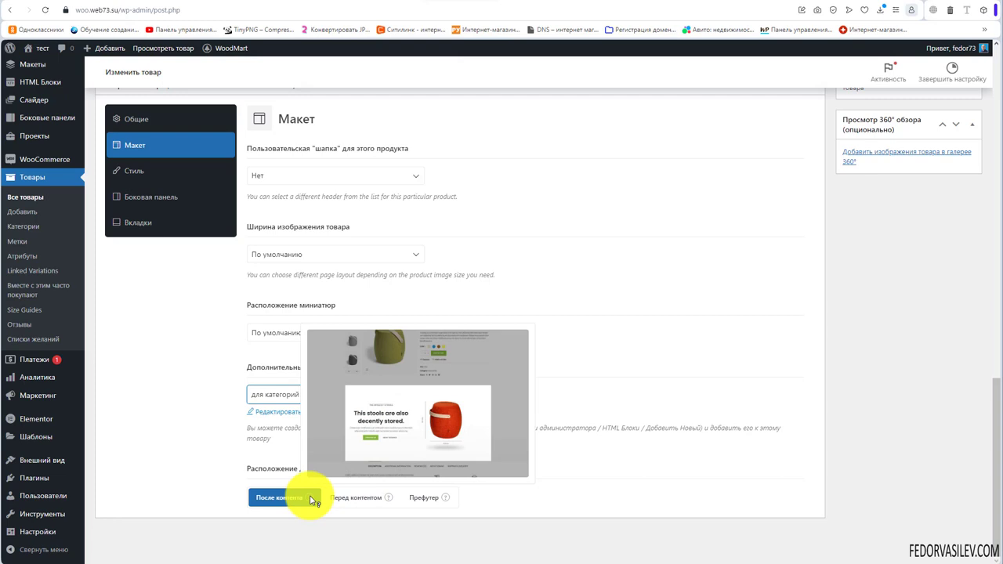
Preview the remaining placements, set the additional content block to "Перед контентом" and update the product.
mouse_move(389, 499)
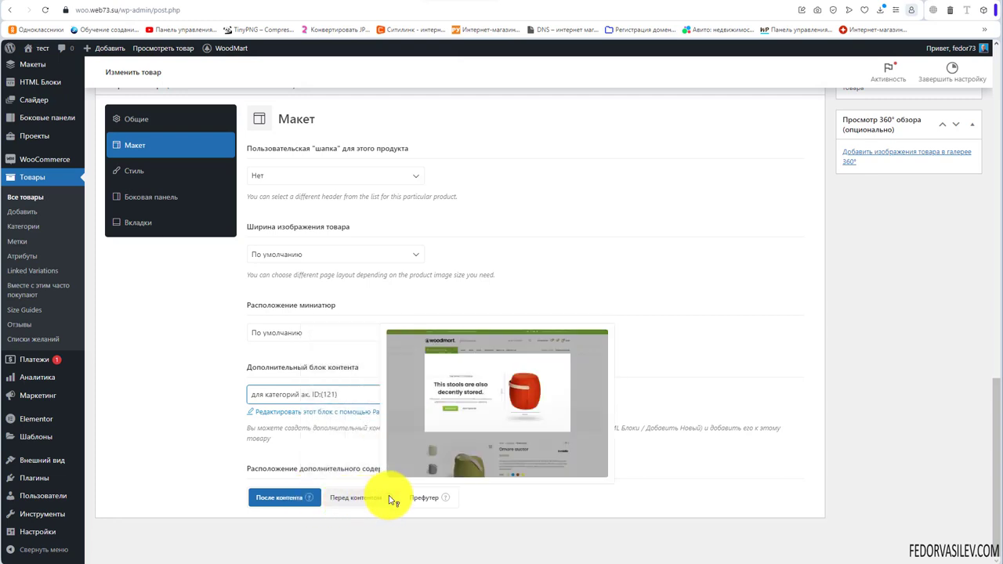
mouse_move(447, 499)
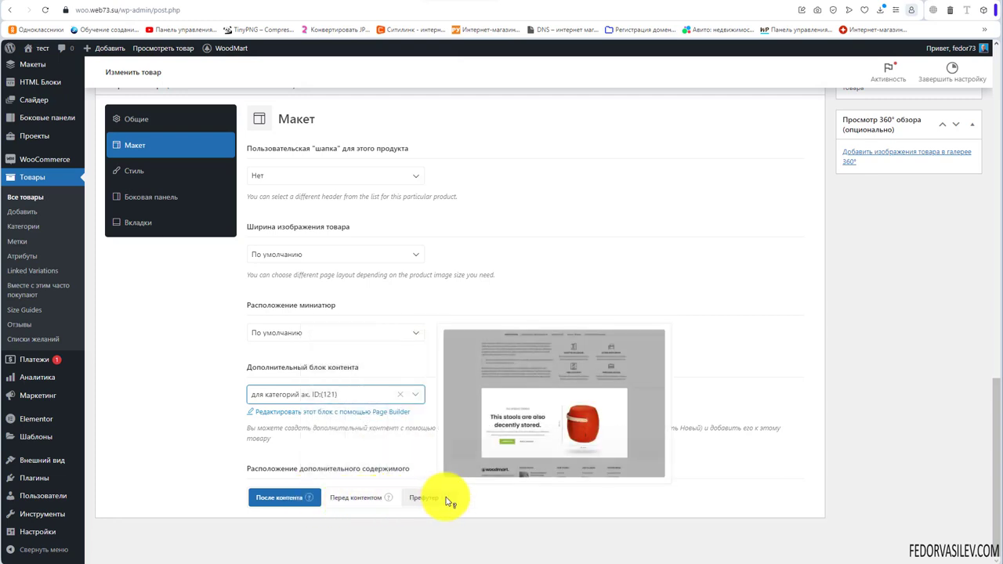
left_click(356, 497)
scroll(604, 497, "up", 10)
scroll(787, 399, "up", 5)
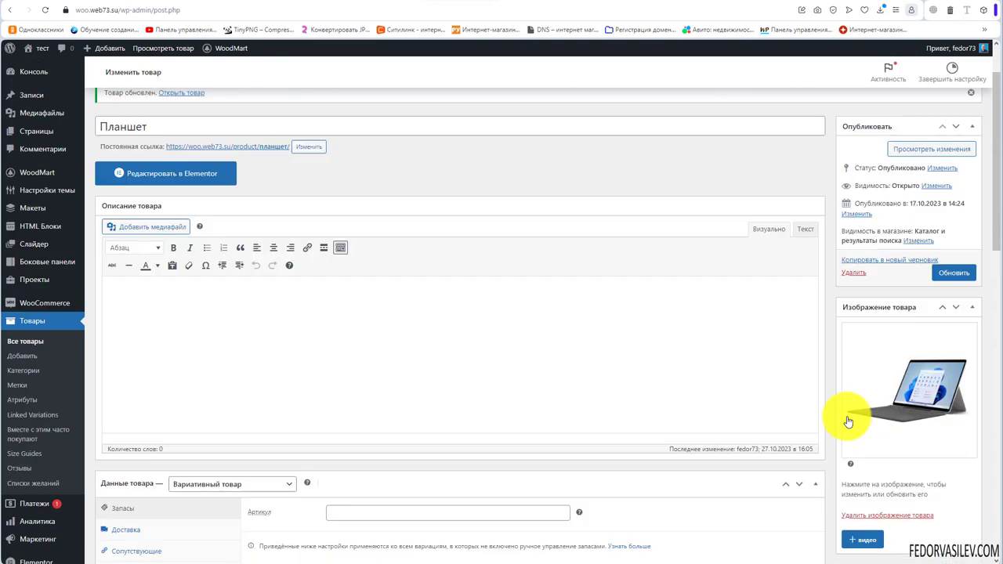
left_click(945, 346)
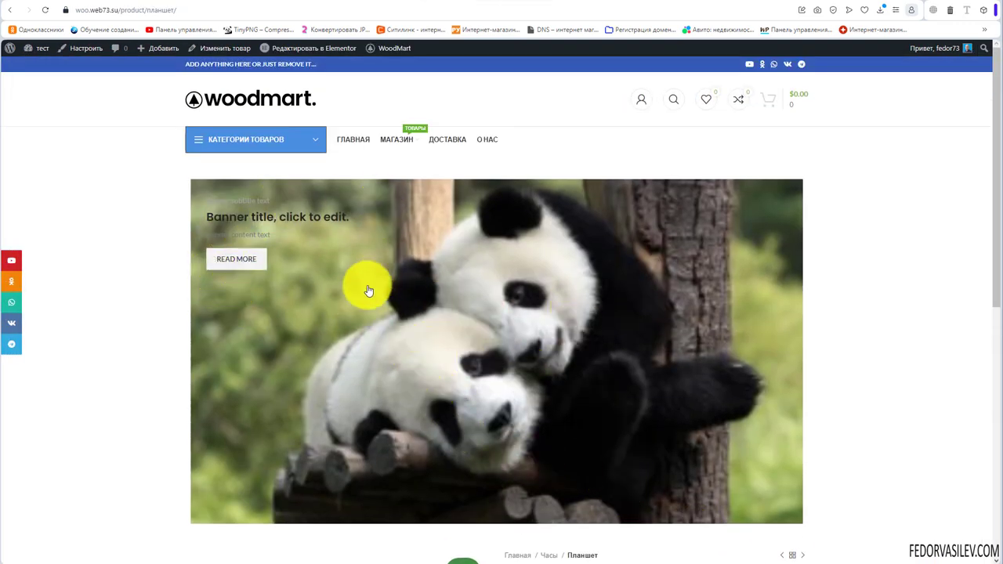
Check the additional content block's placement relative to the product details on the Планшет page.
scroll(366, 287, "down", 5)
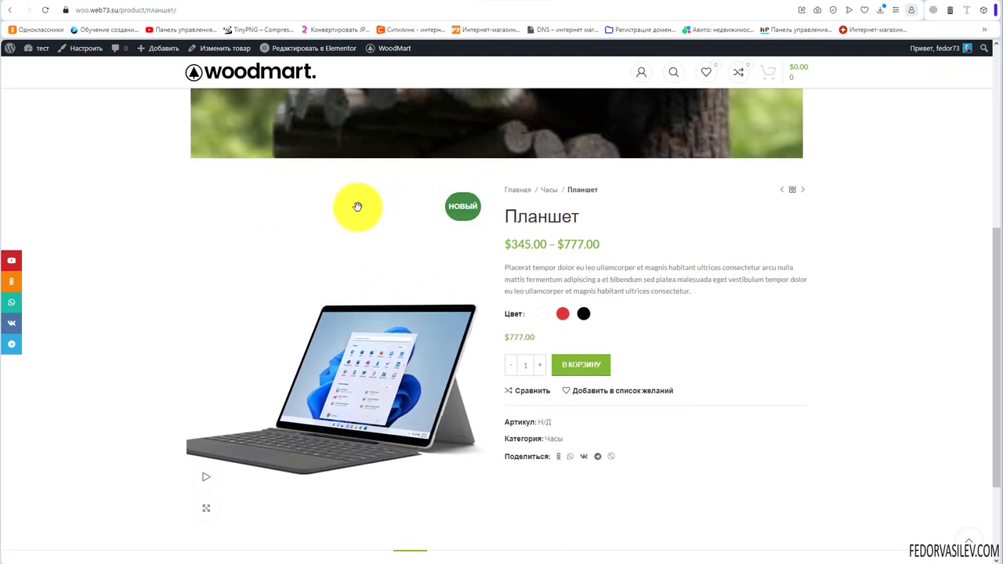
scroll(357, 206, "down", 2)
scroll(376, 417, "up", 8)
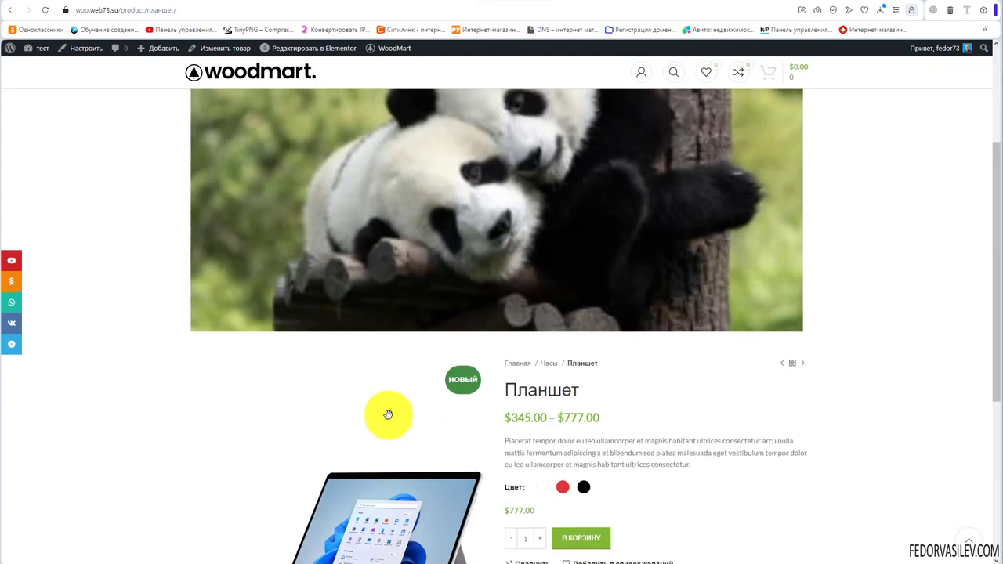
scroll(313, 196, "down", 3)
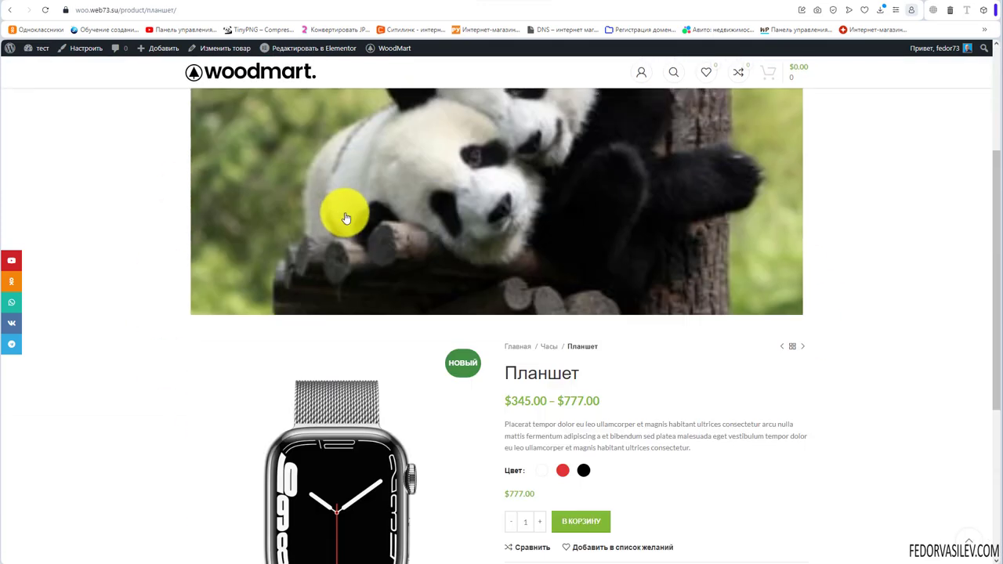
scroll(340, 212, "up", 3)
Set the product page design to "По центру" in the product's style settings.
left_click(445, 1)
scroll(373, 336, "down", 10)
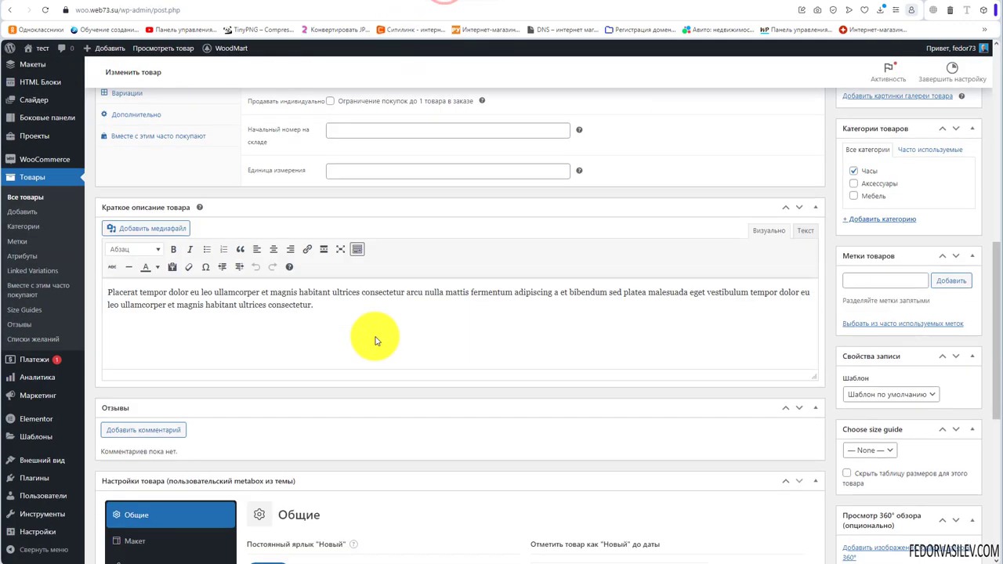
scroll(146, 407, "up", 2)
left_click(146, 406)
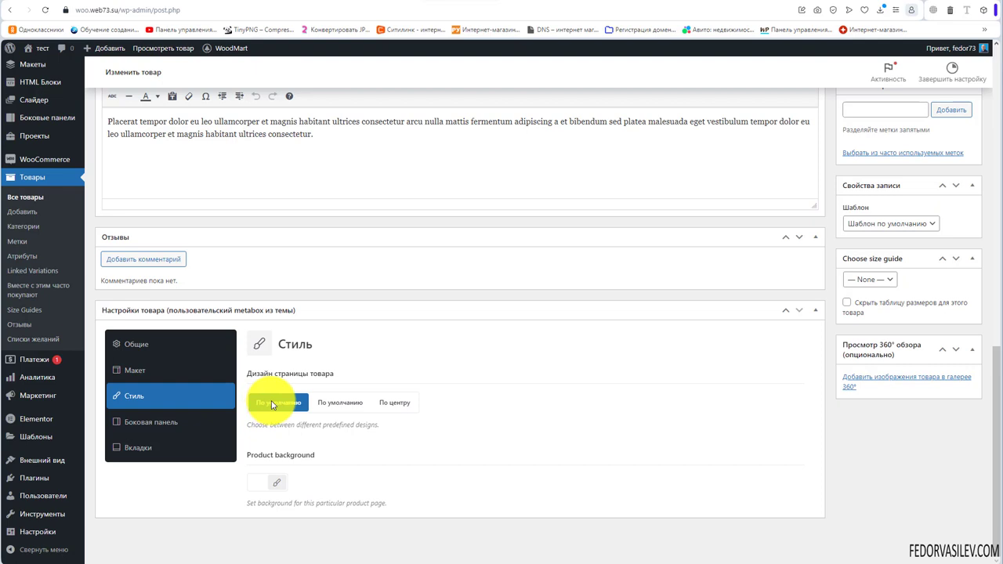
left_click(349, 402)
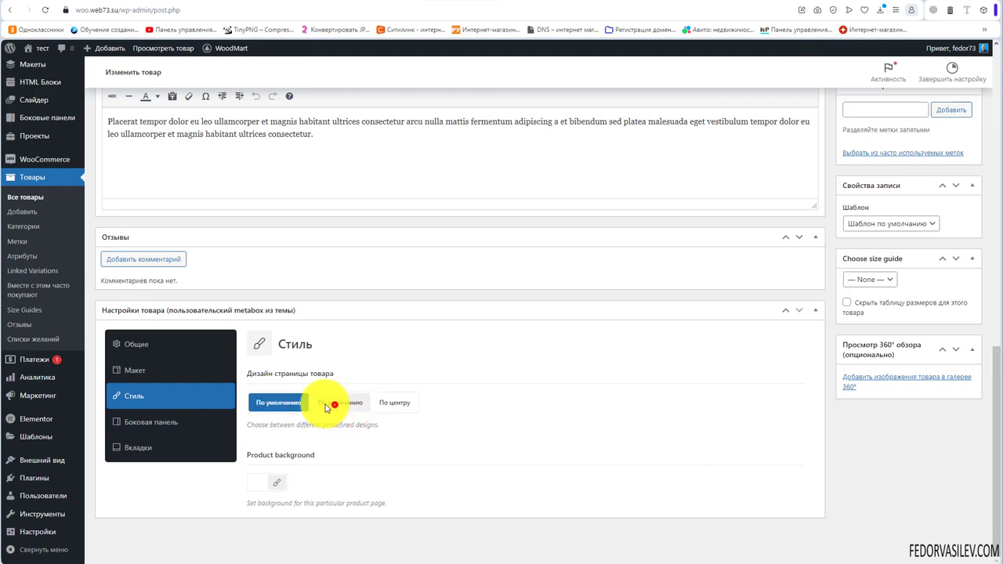
left_click(381, 402)
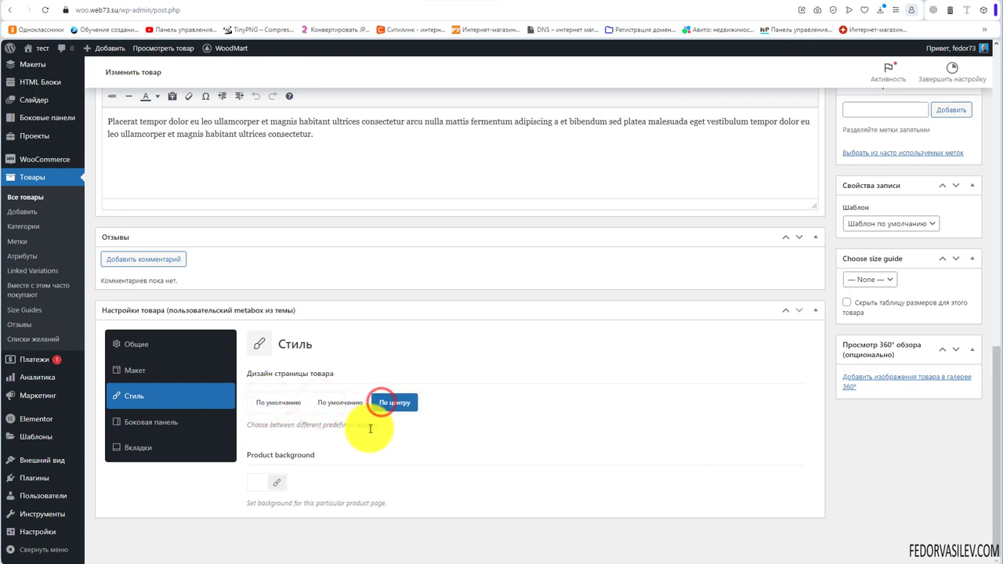
Set the product background colour to the yellow preset.
left_click(258, 486)
scroll(456, 431, "down", 2)
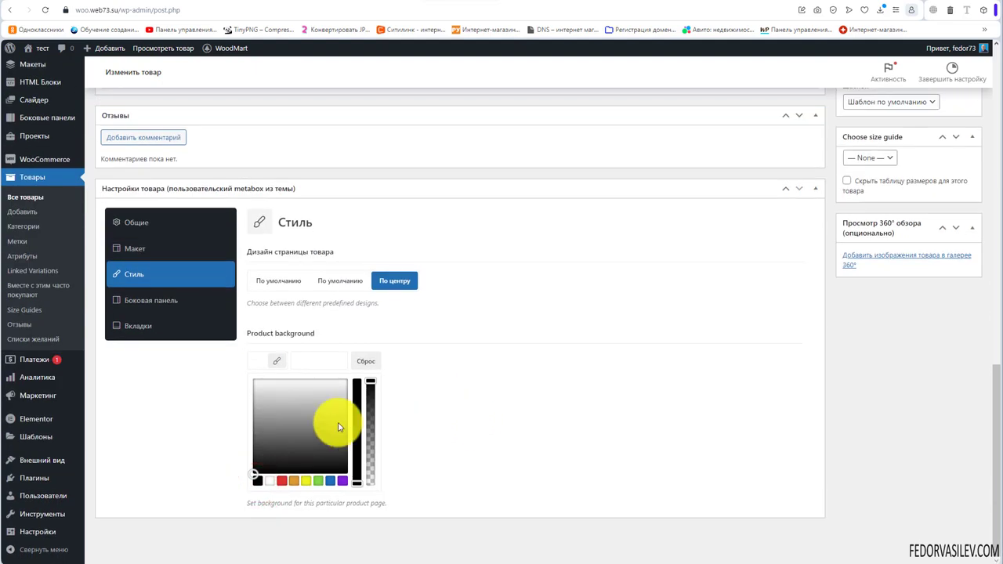
left_click(307, 481)
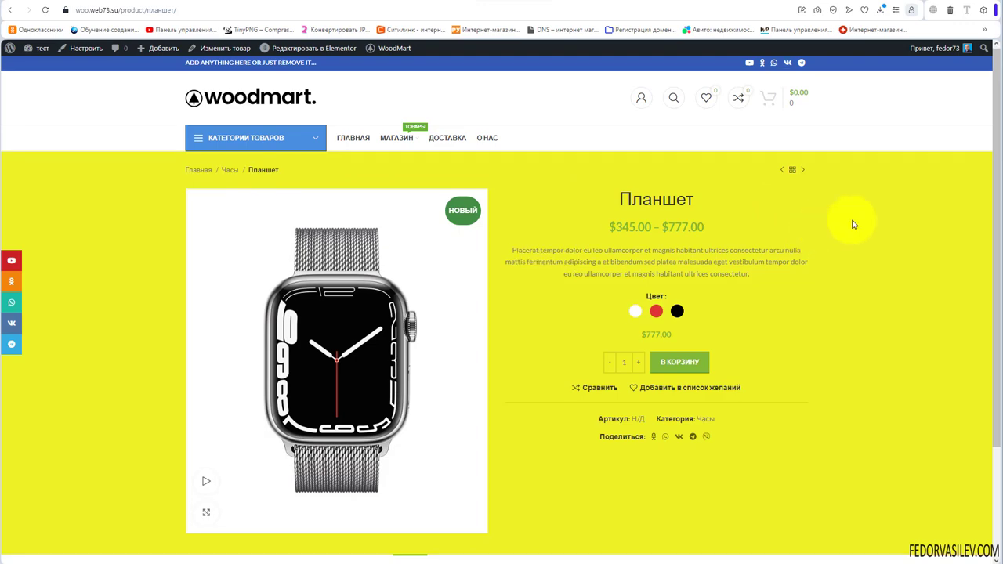
Examine the background and centred design on the Планшет page, including the "Отзывы" and "Shipping & Delivery" sections.
scroll(854, 225, "down", 1)
scroll(852, 221, "down", 2)
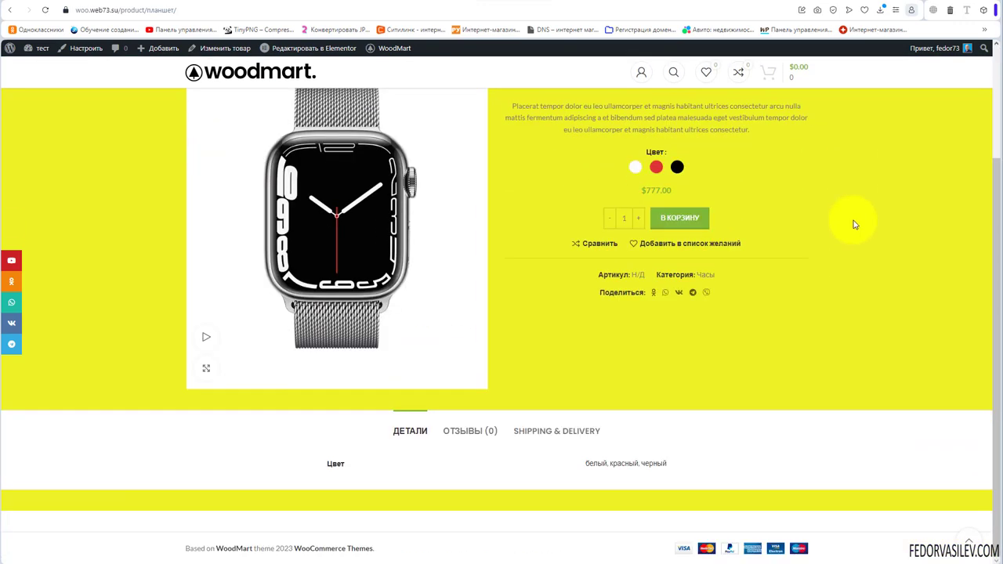
scroll(852, 219, "up", 2)
scroll(355, 502, "down", 2)
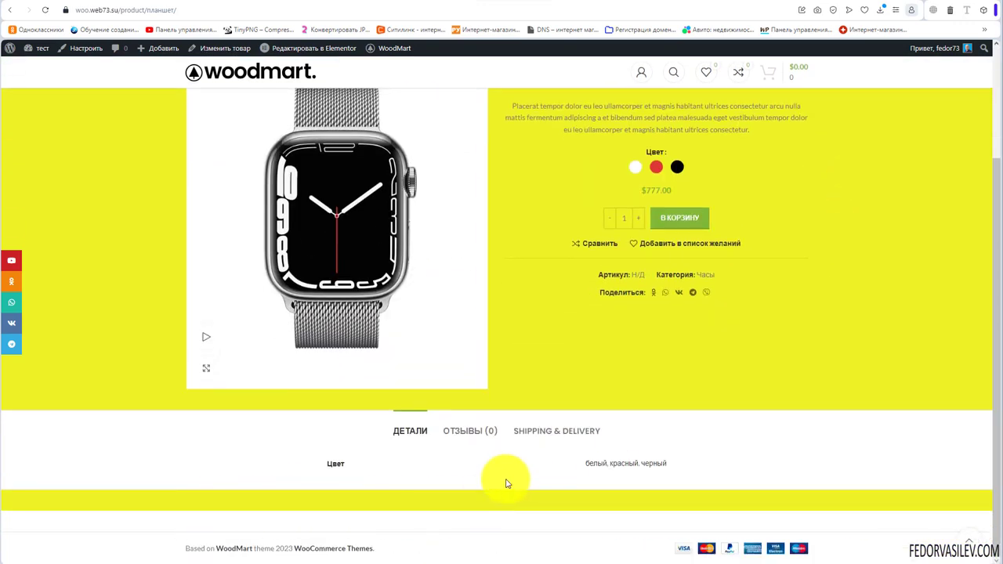
scroll(506, 484, "up", 2)
scroll(149, 214, "down", 2)
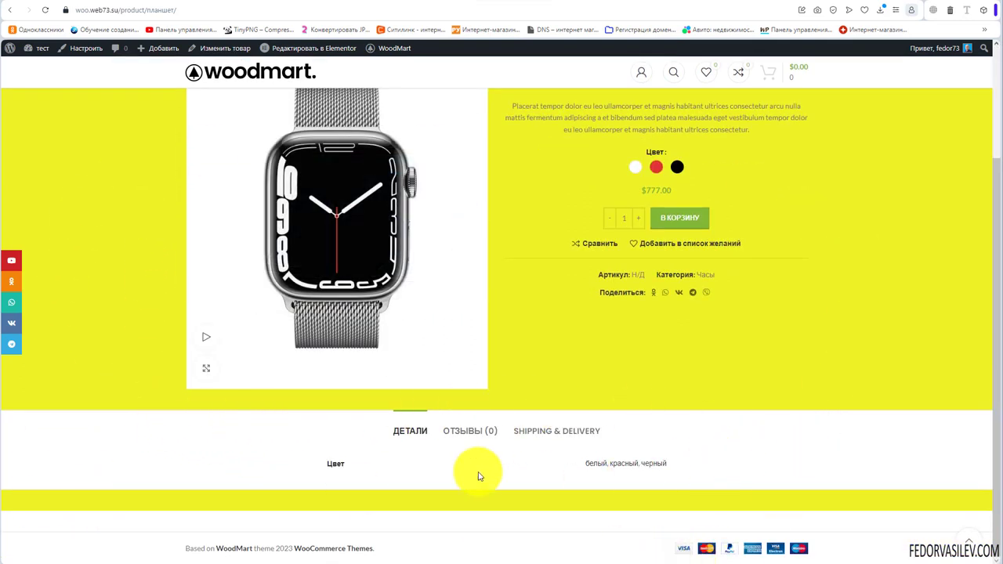
left_click(480, 432)
left_click(547, 433)
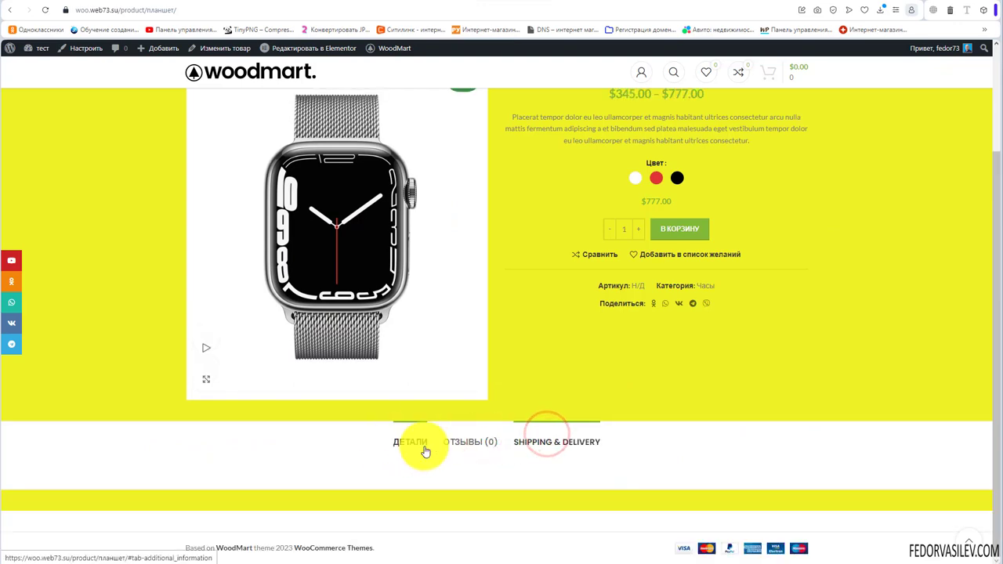
scroll(940, 340, "up", 2)
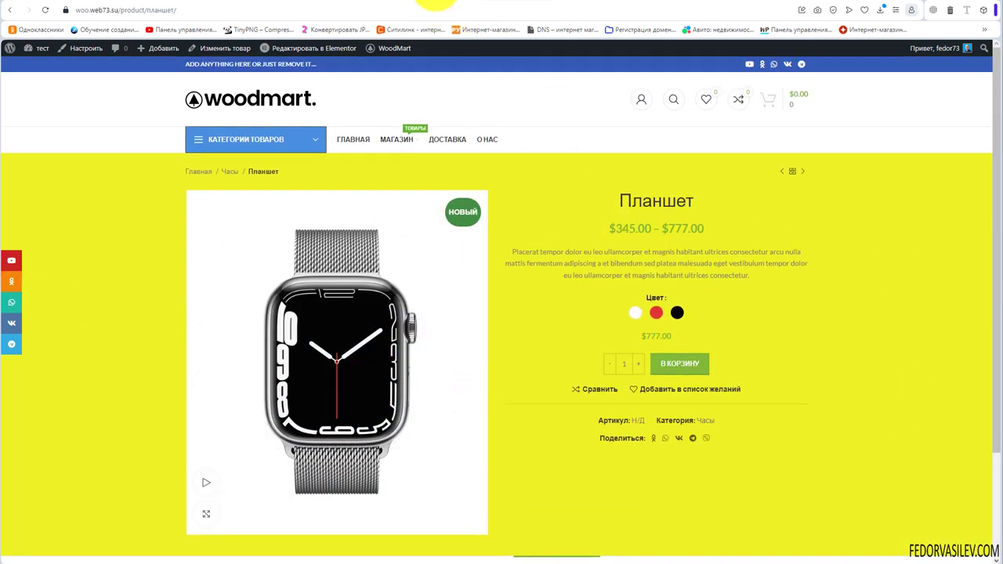
Compare the product's style settings with the design and background on the reloaded product page.
left_click(435, 2)
scroll(447, 242, "down", 15)
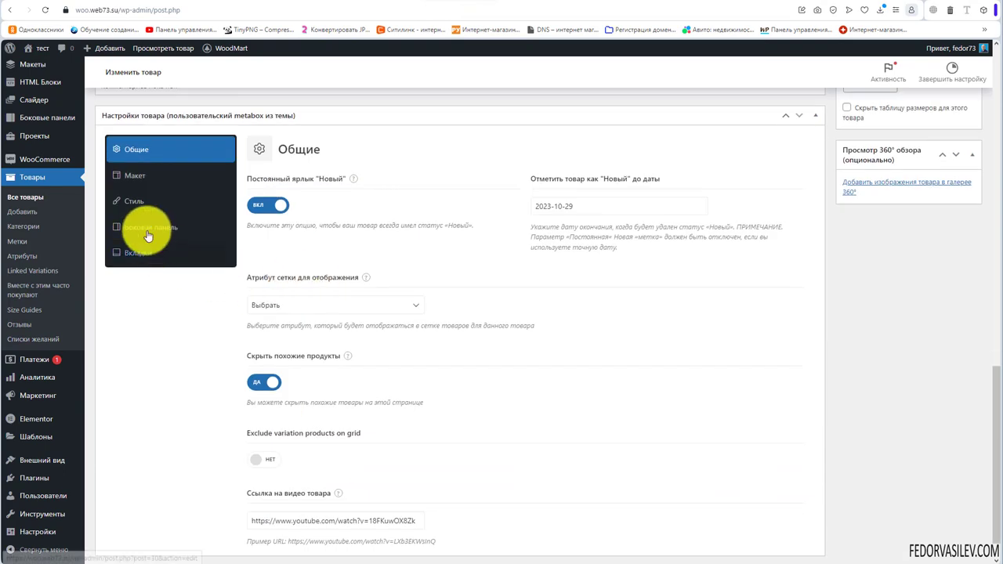
left_click(135, 202)
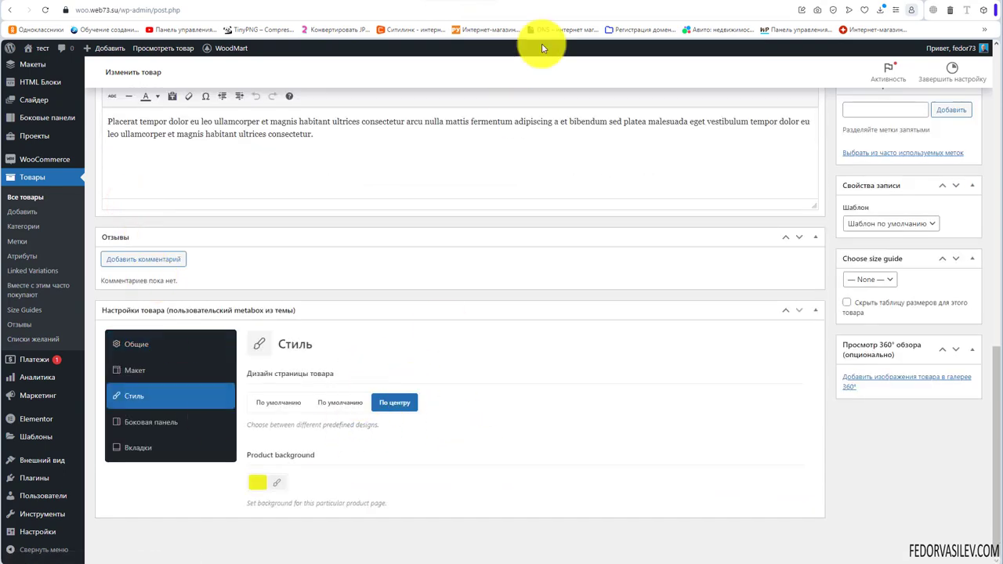
left_click(517, 2)
left_click_drag(613, 143, 744, 370)
left_click(828, 376)
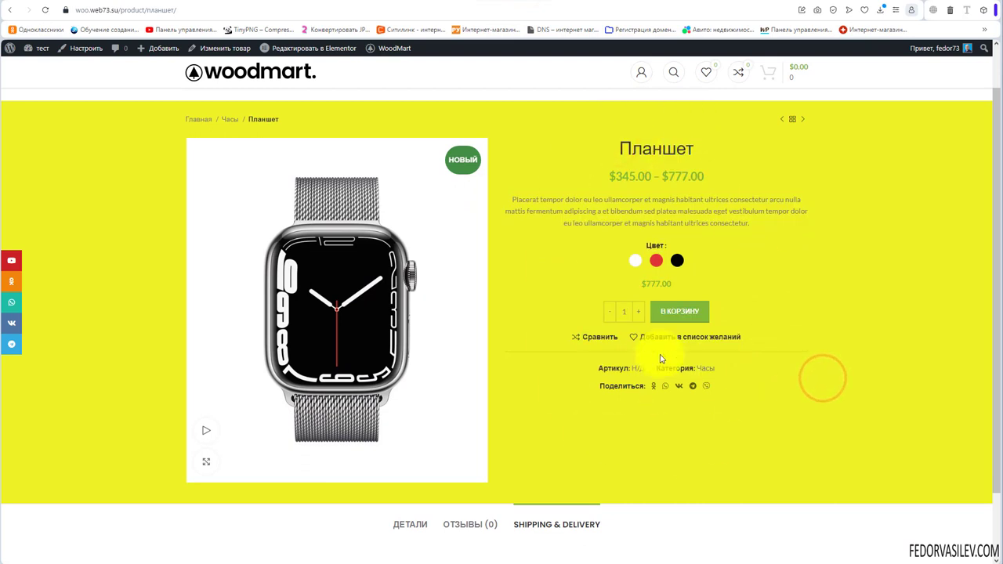
key("F5")
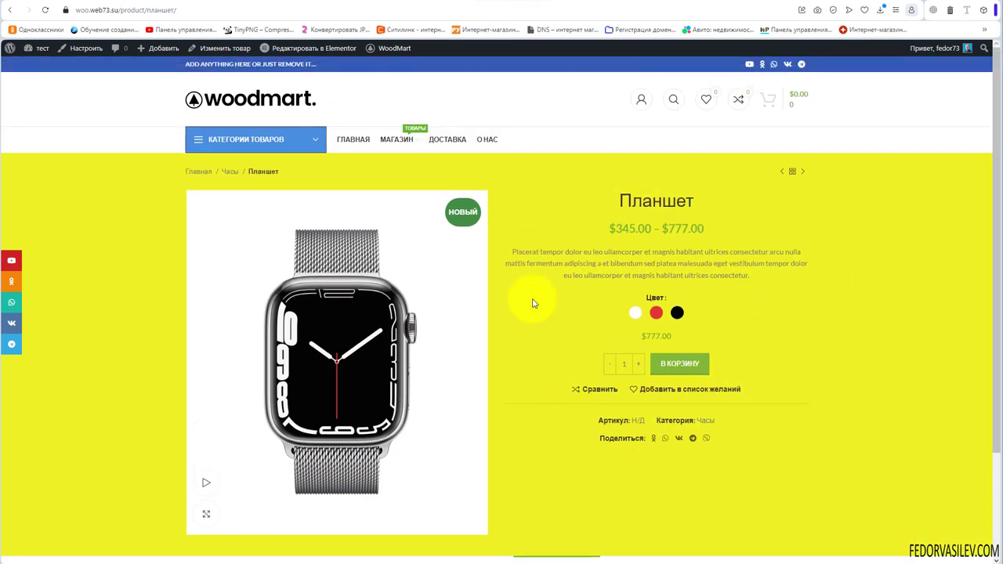
scroll(523, 282, "down", 1)
scroll(522, 262, "up", 1)
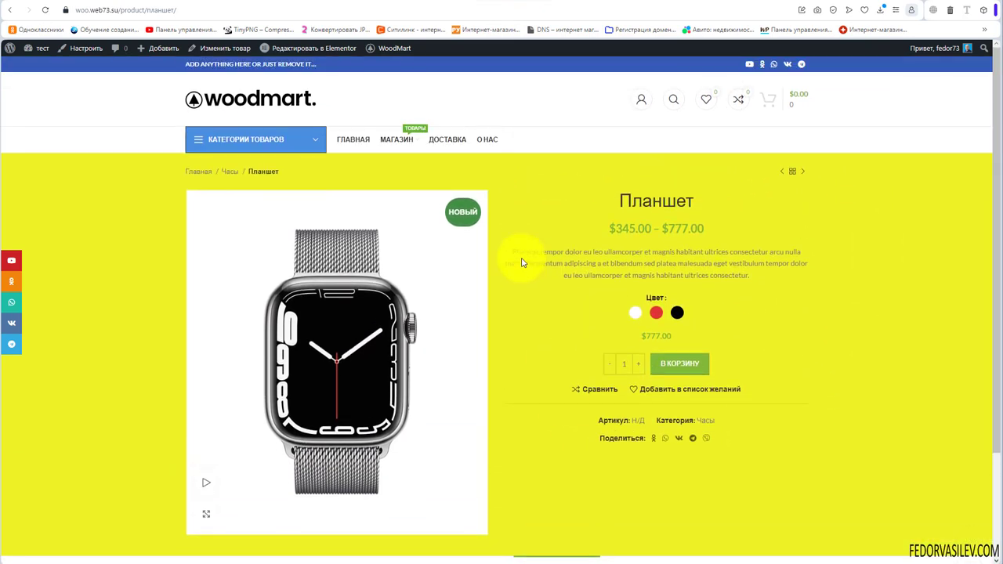
Set the product's sidebar position to "Справа" in the sidebar settings.
key("ctrl+Tab")
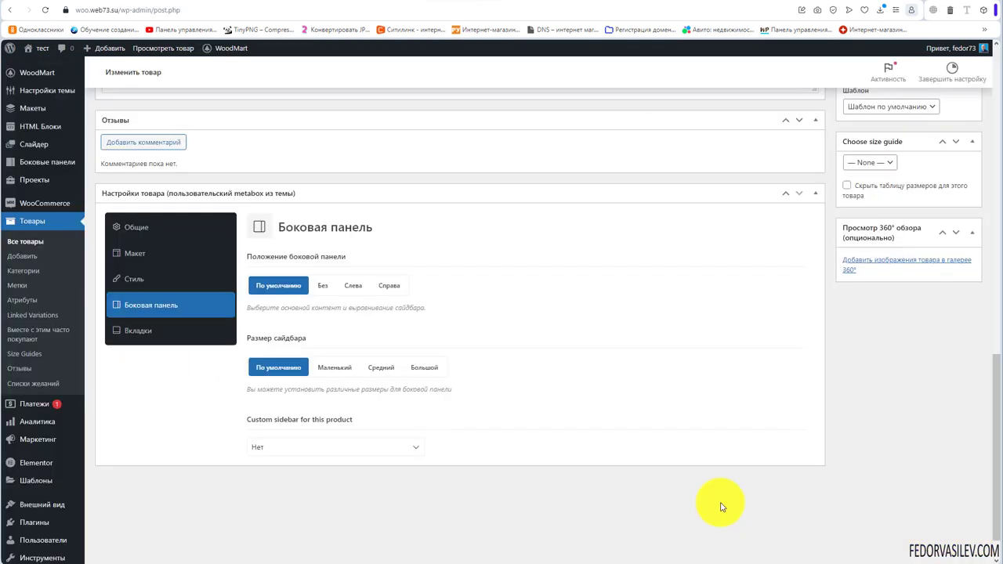
left_click(319, 285)
left_click(388, 285)
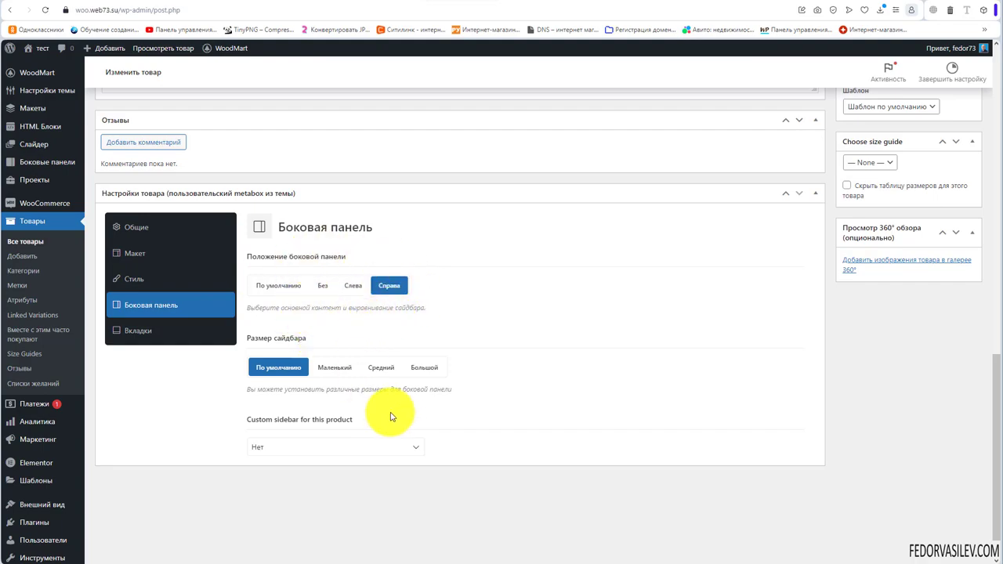
Try the different sidebar sizes and set the product's sidebar size to "Средний".
scroll(392, 416, "up", 11)
scroll(522, 447, "down", 6)
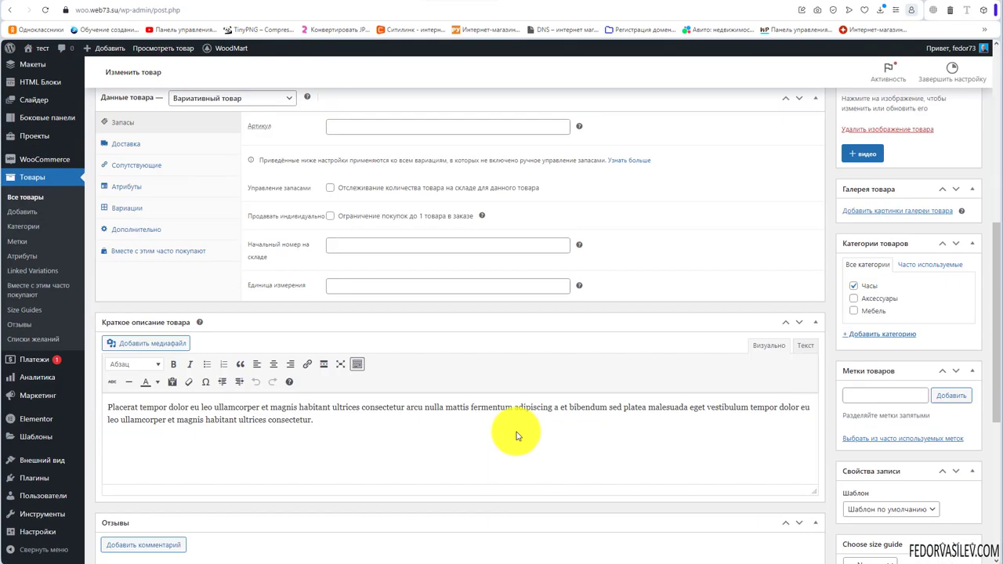
scroll(516, 436, "down", 5)
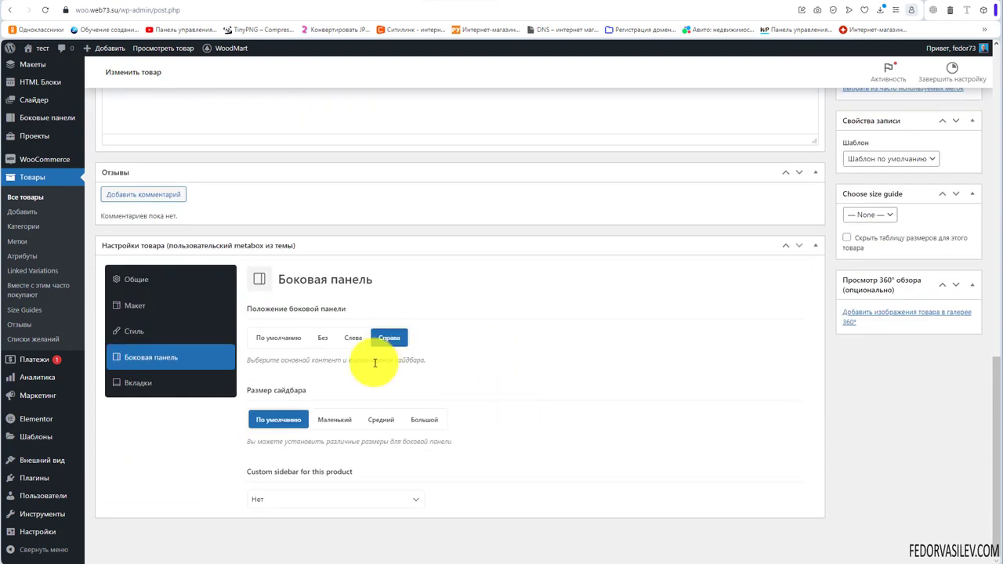
left_click(334, 420)
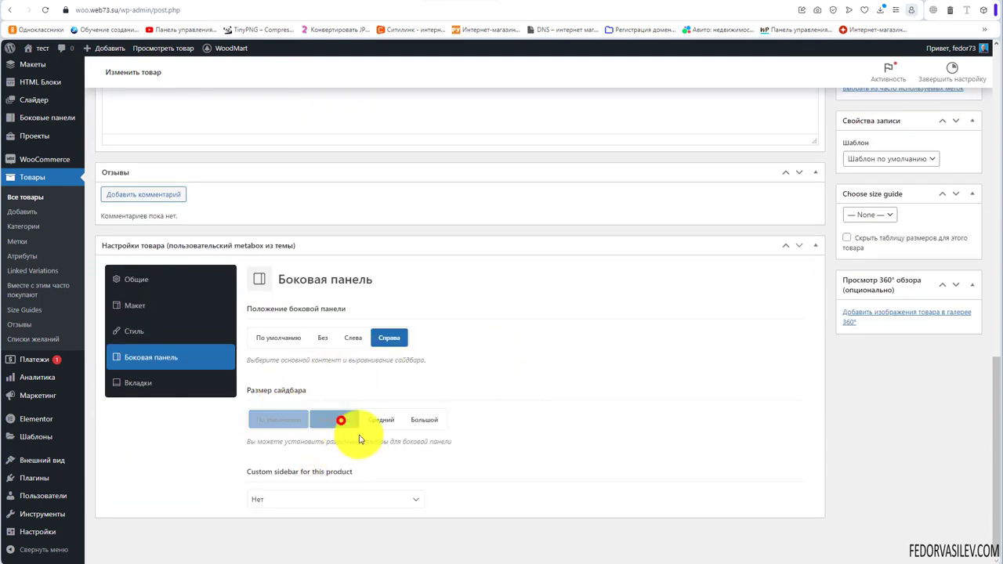
left_click(374, 421)
left_click(420, 416)
left_click(381, 419)
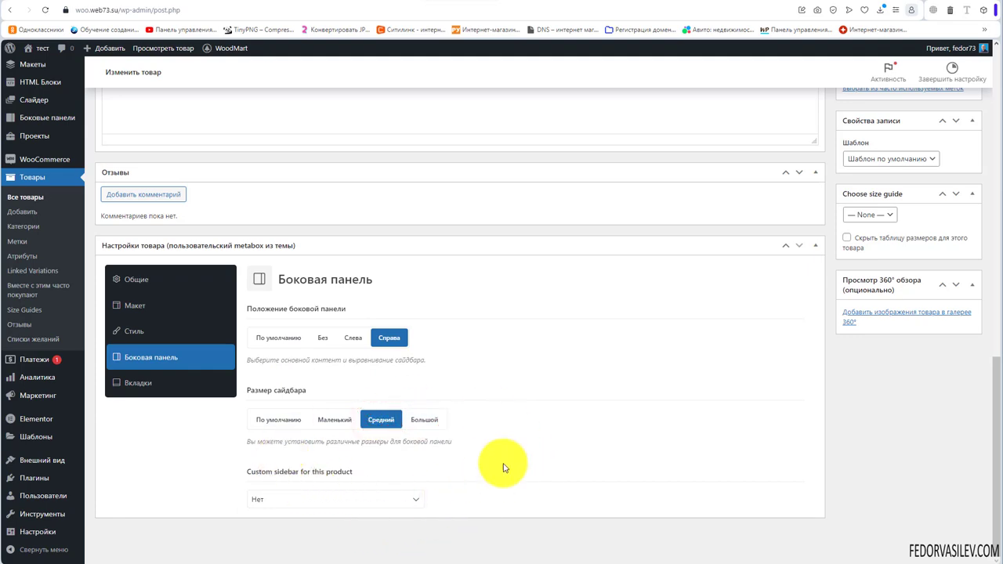
Update the product and check the space reserved for the sidebar on its shop page.
scroll(770, 420, "up", 10)
scroll(907, 324, "up", 1)
left_click(946, 346)
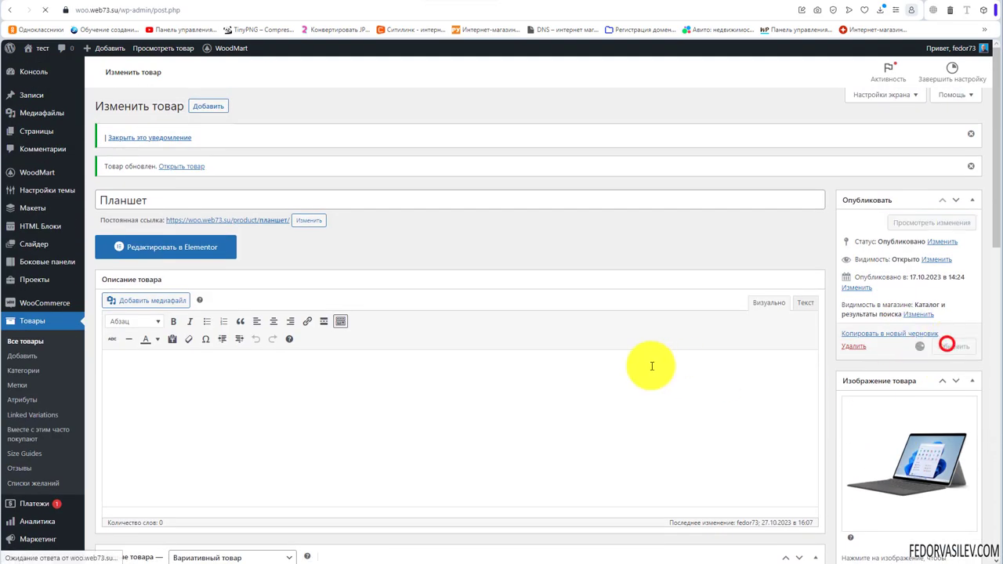
left_click(181, 134)
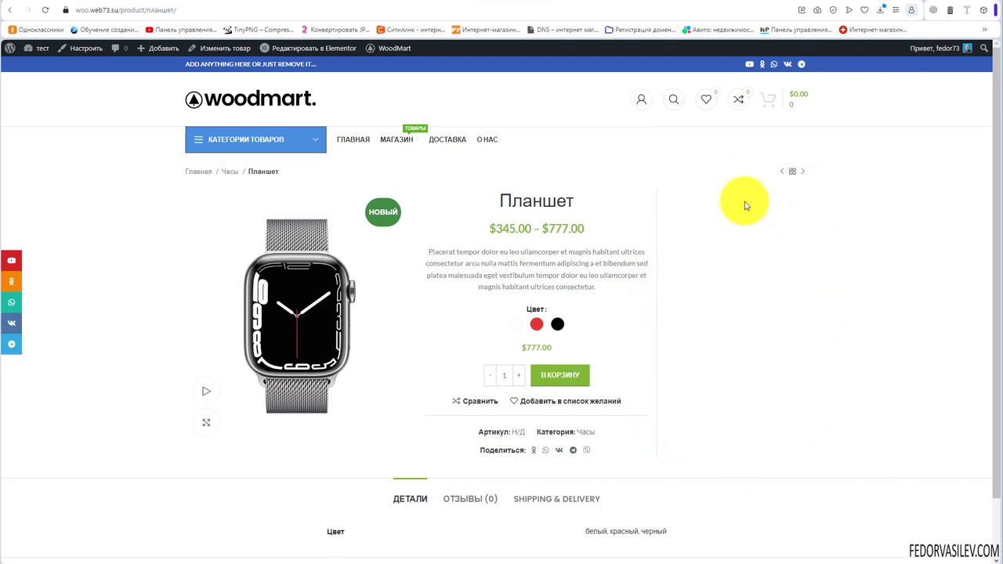
scroll(710, 203, "down", 1)
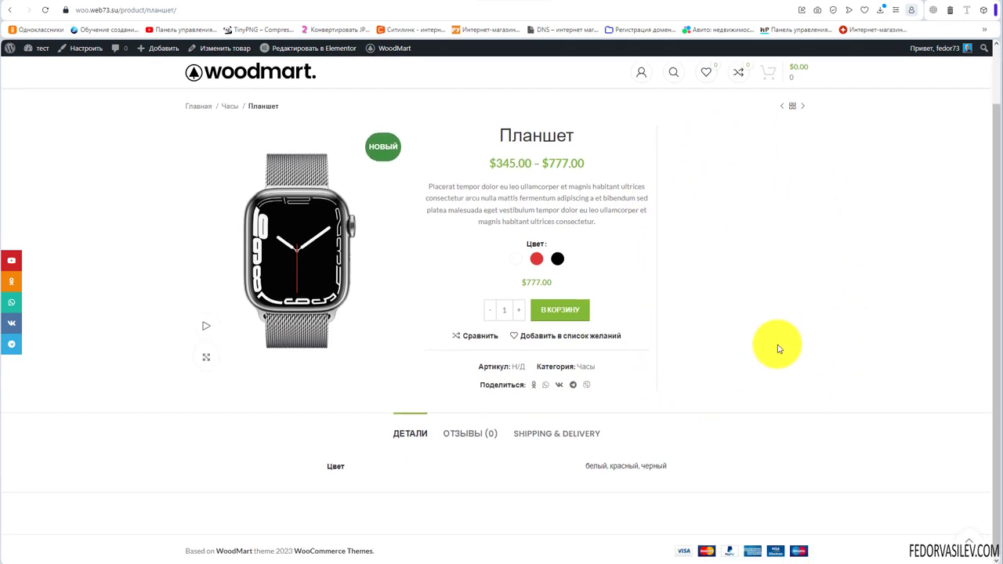
scroll(736, 301, "up", 1)
Review the custom sidebar choices in the product's sidebar settings and compare them with the product's shop page.
key("alt+Left")
scroll(392, 259, "down", 15)
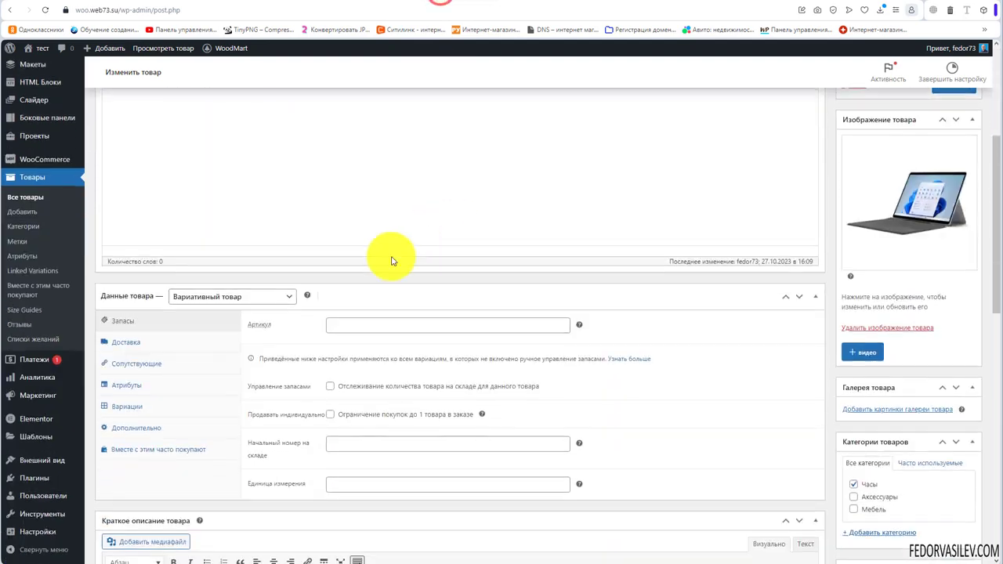
left_click(170, 382)
scroll(246, 416, "down", 1)
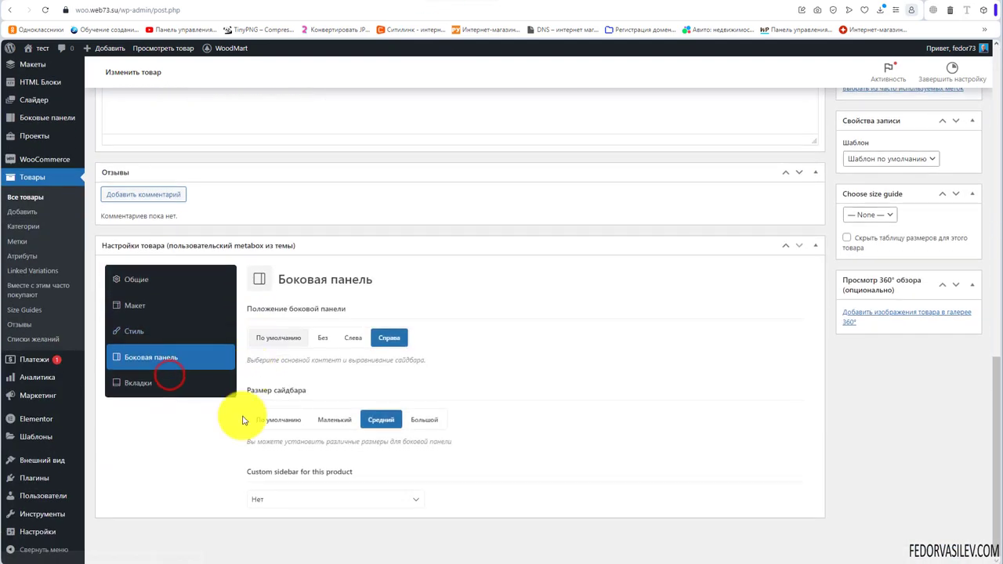
left_click(369, 498)
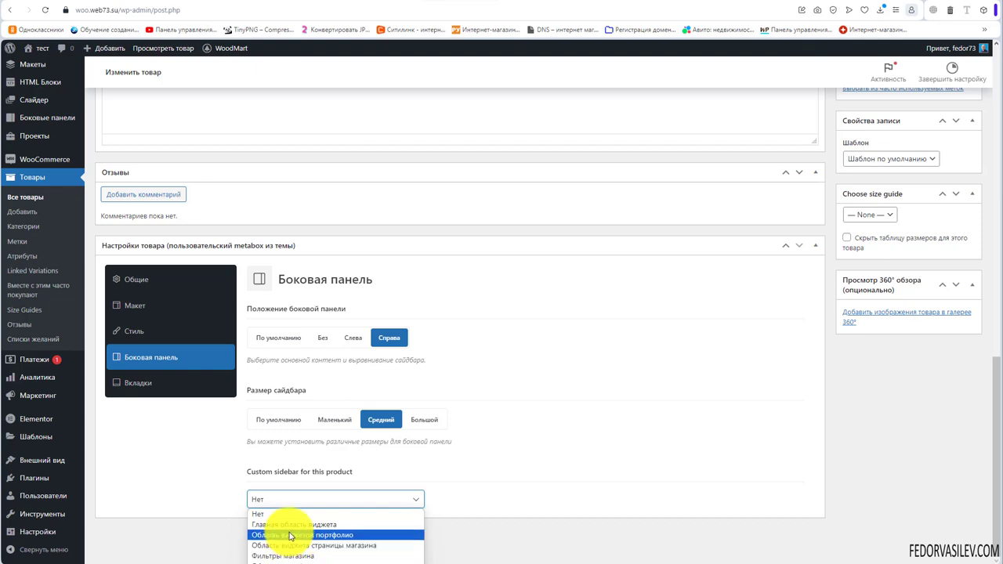
left_click(467, 8)
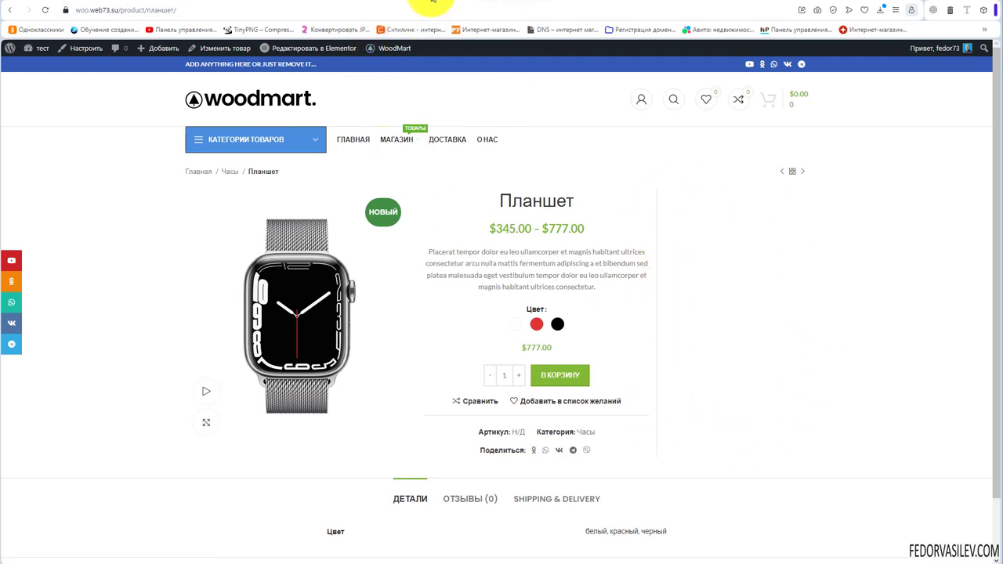
left_click(429, 8)
Open the site's widget areas and inspect the contents of "Главная область виджета" and "Область виджетов портфолио".
mouse_move(47, 458)
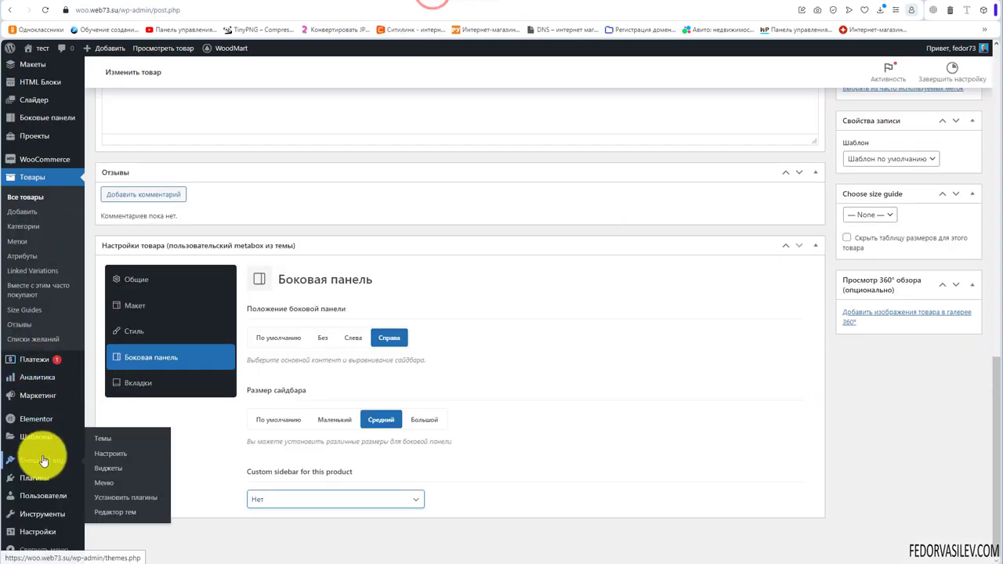
left_click(108, 468)
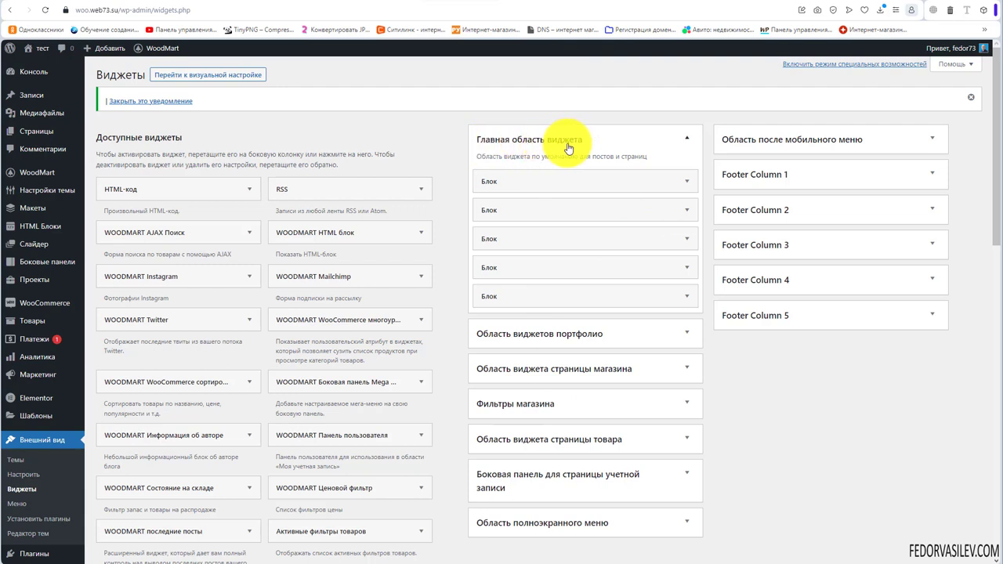
left_click(674, 186)
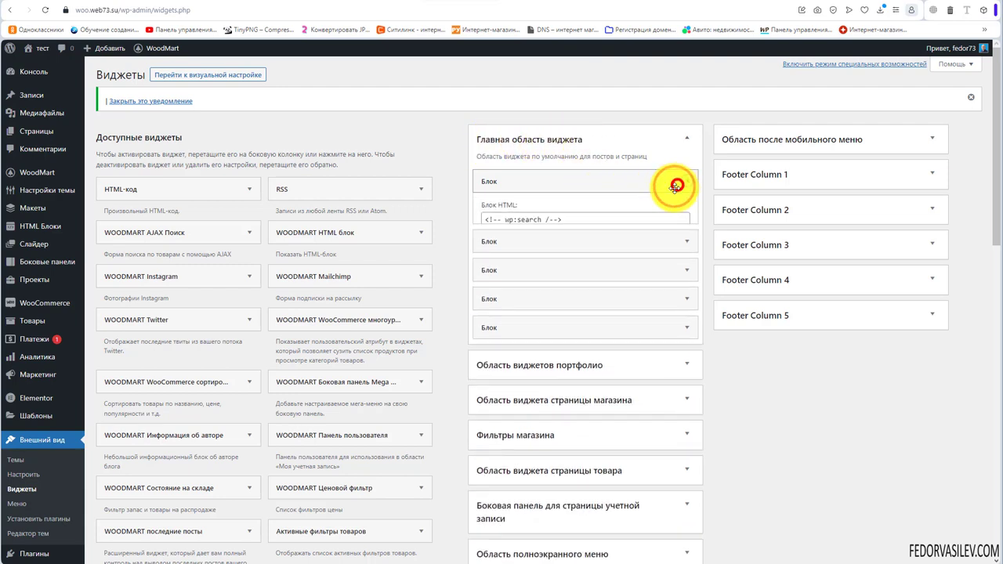
left_click(671, 186)
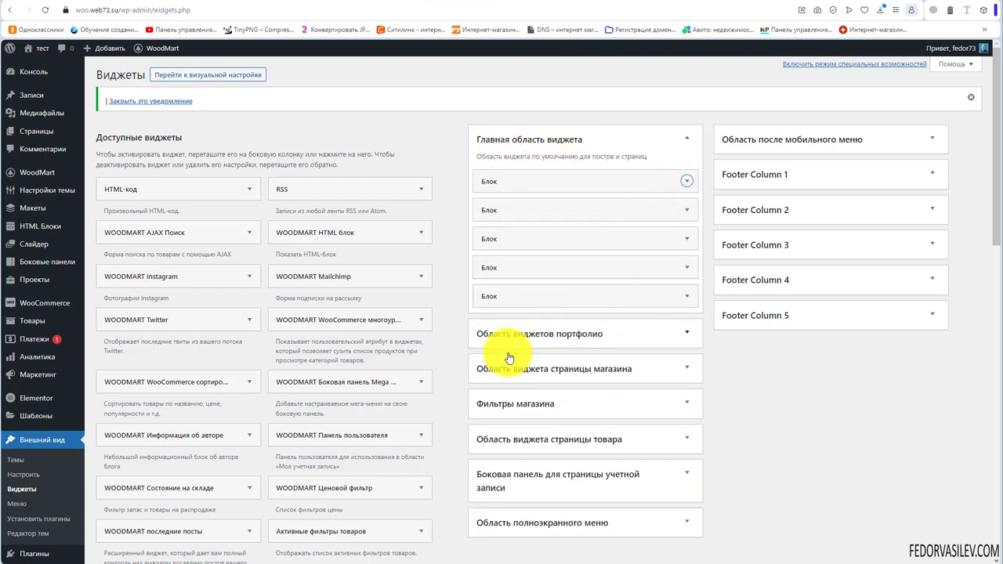
left_click(686, 332)
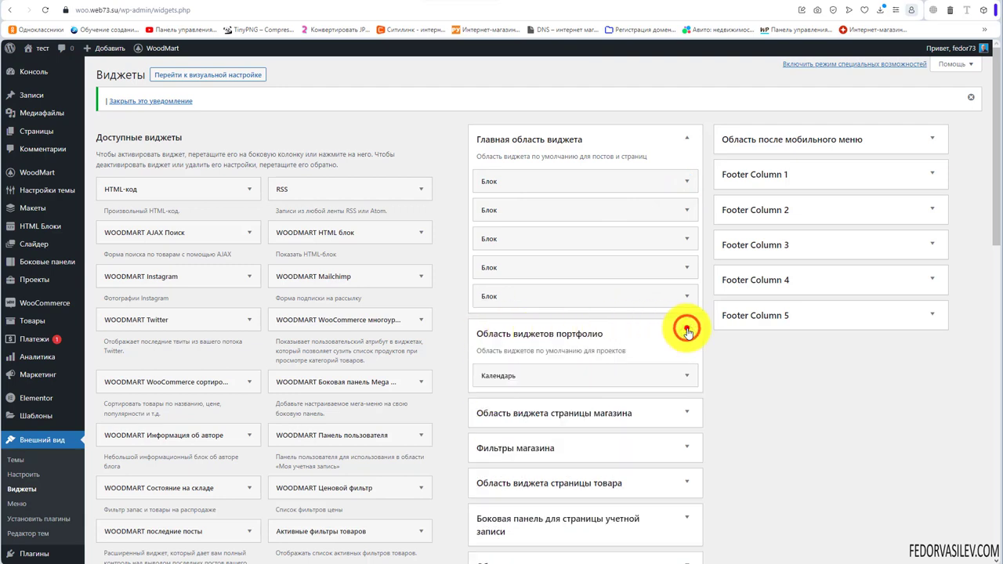
left_click(686, 332)
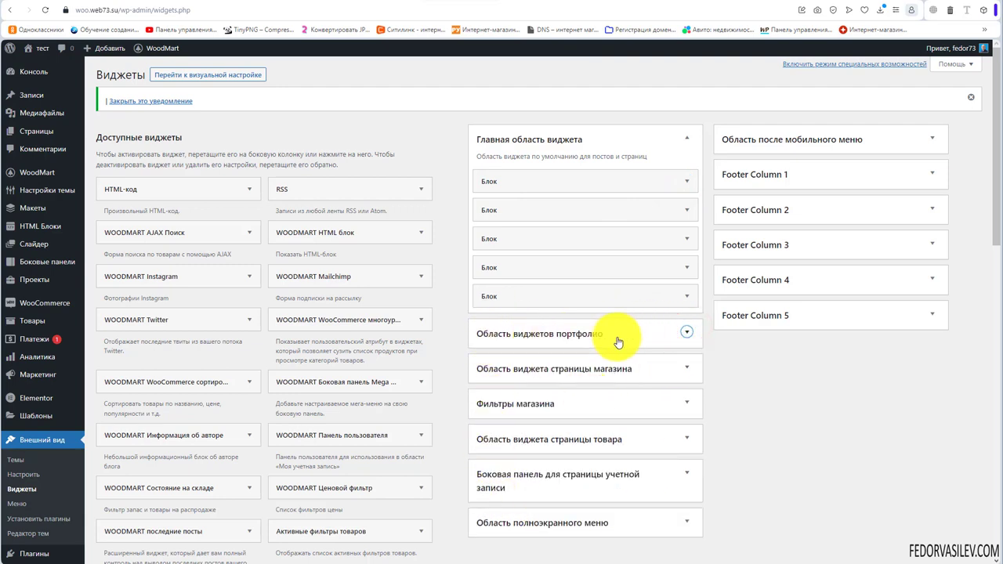
left_click(681, 332)
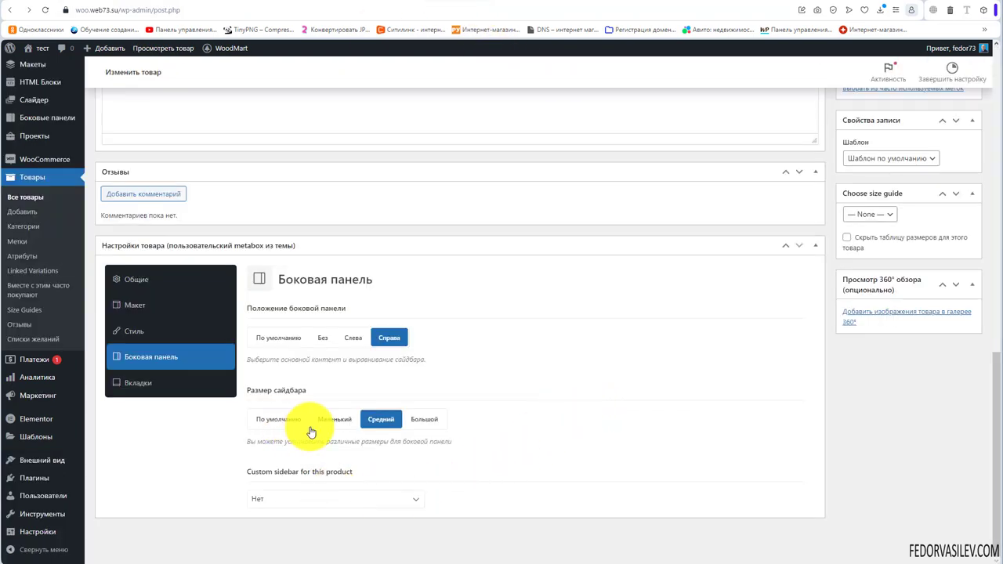
Choose "Область виджетов портфолио" as the product's custom sidebar and open the product's "Вкладки" settings.
left_click(316, 499)
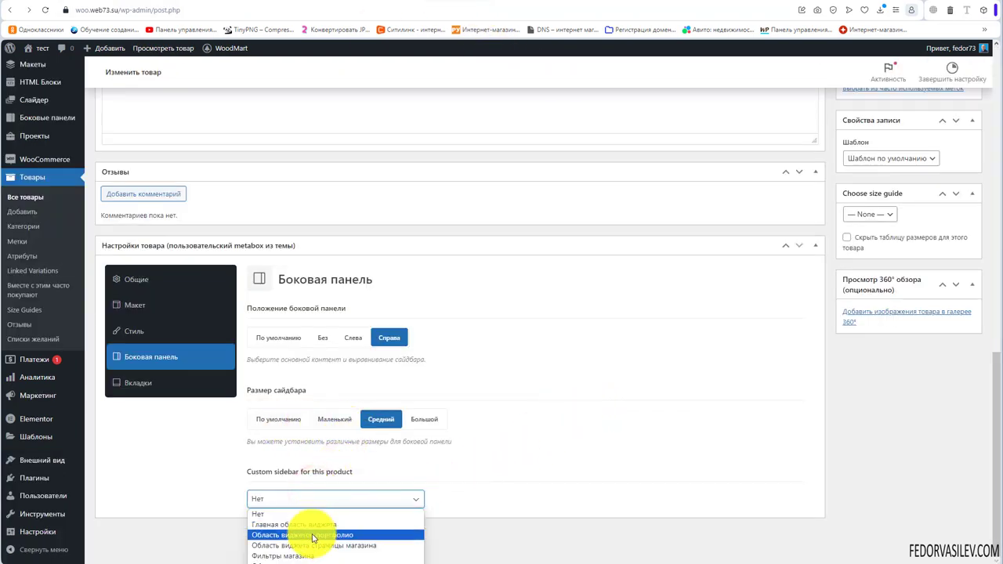
left_click(306, 534)
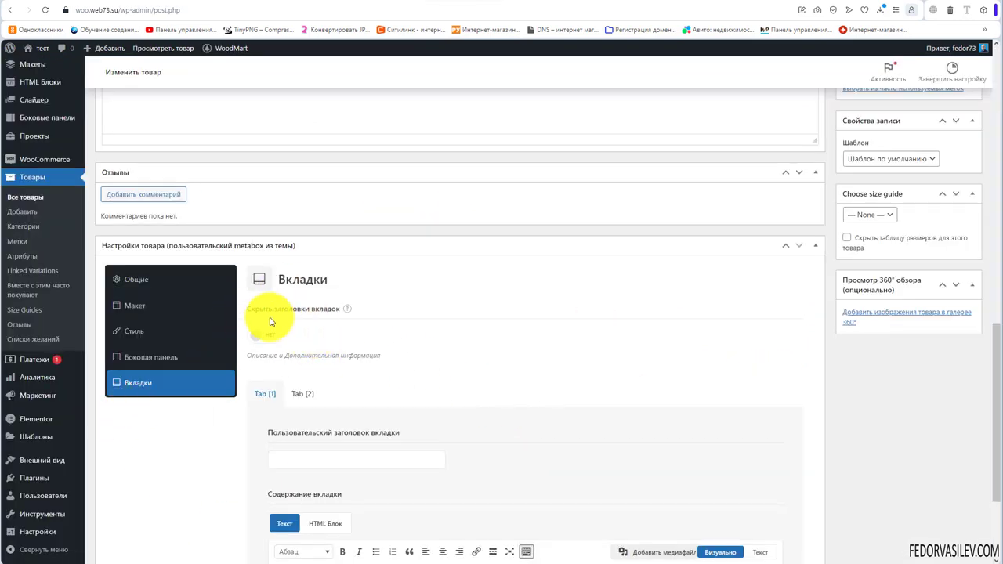
mouse_move(348, 311)
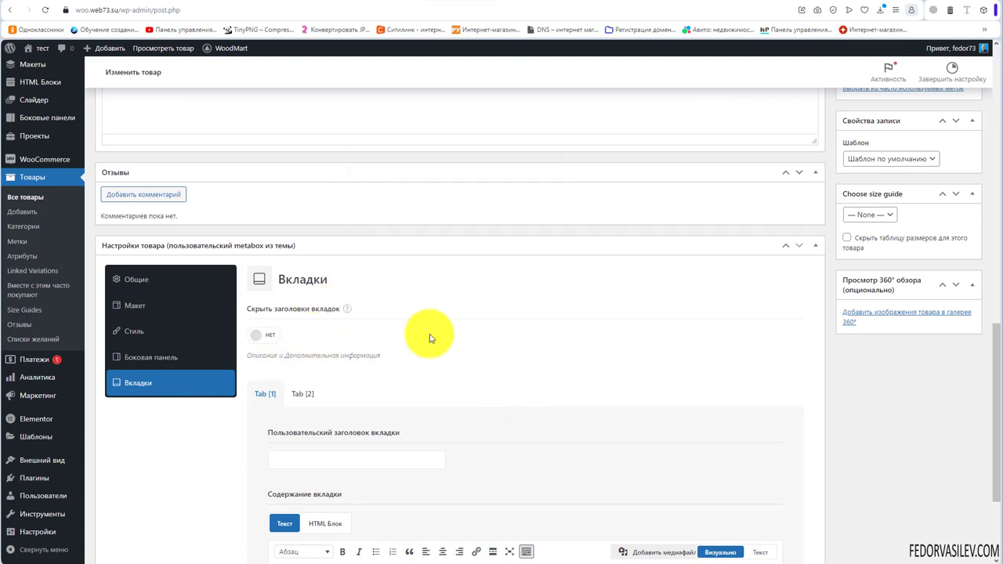
scroll(423, 329, "down", 2)
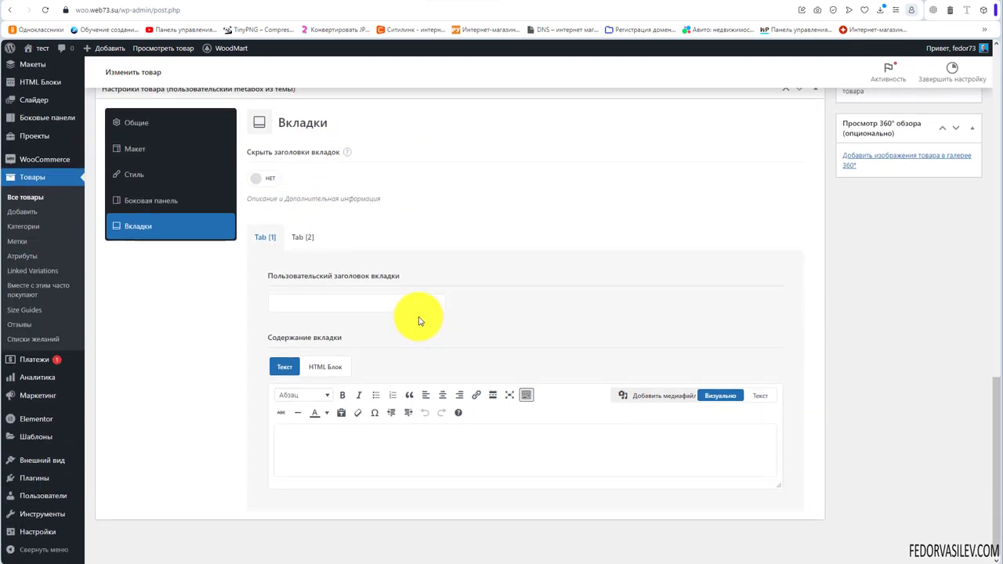
Title the product's custom tabs "первая" for Tab [1] and "вторая" for Tab [2], keeping the option to hide tab headings off.
left_click(290, 301)
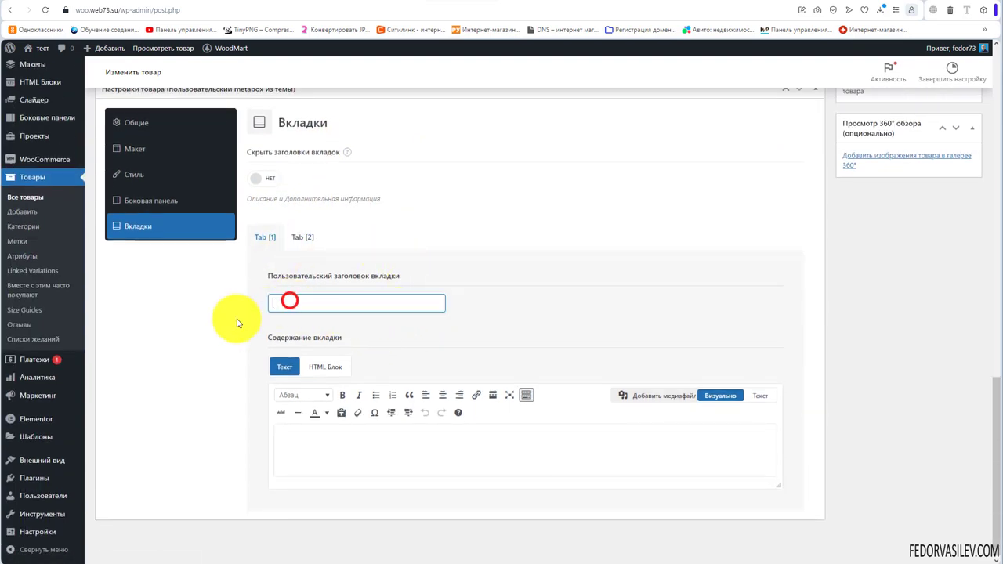
left_click(300, 238)
left_click(258, 241)
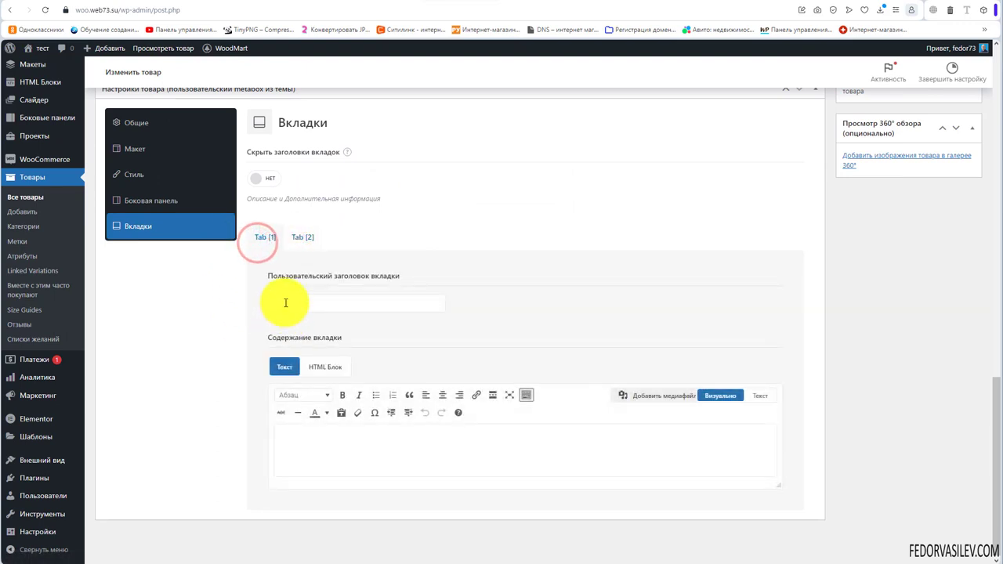
type("Новый")
left_click(302, 236)
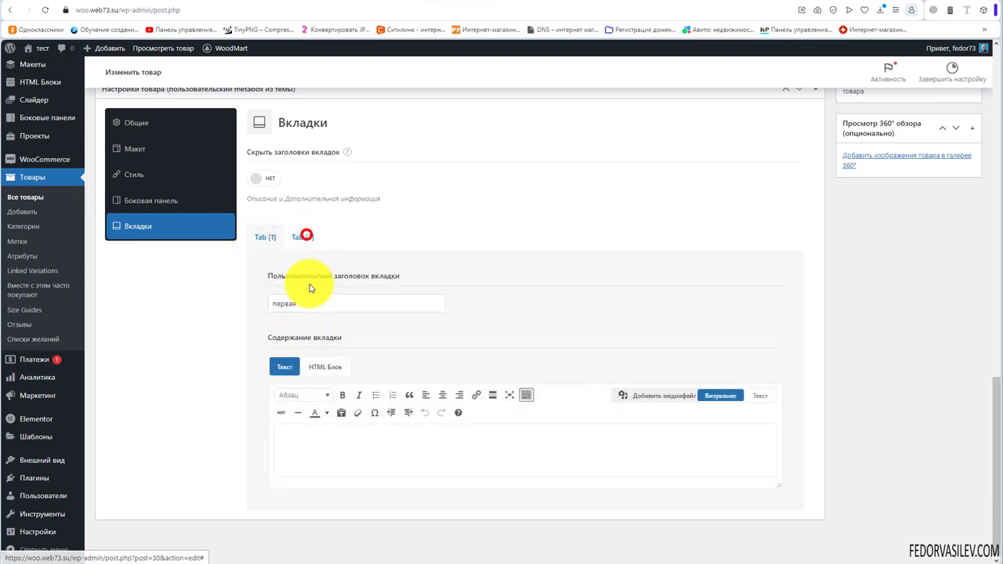
left_click(302, 306)
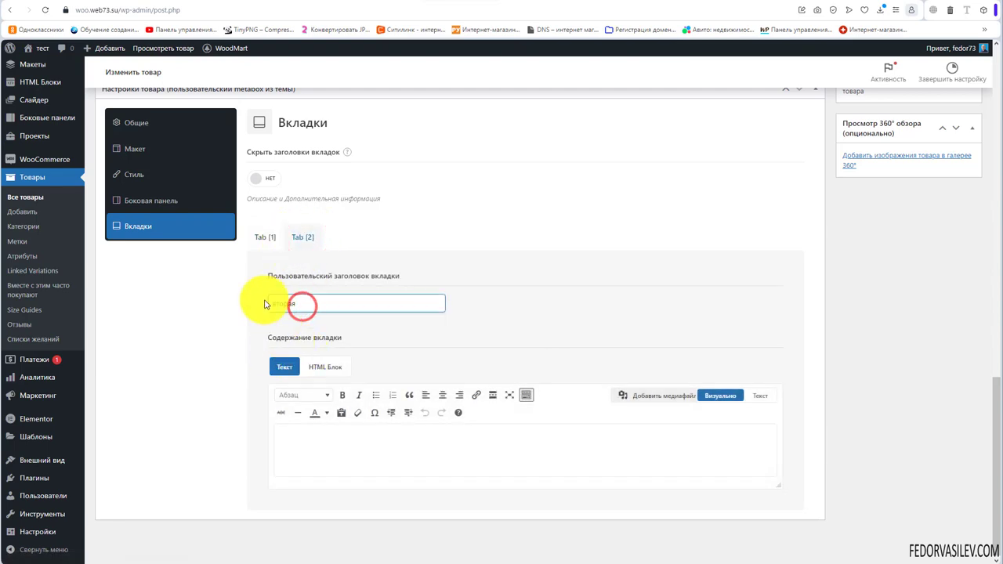
type("вторая")
left_click(263, 236)
left_click(276, 178)
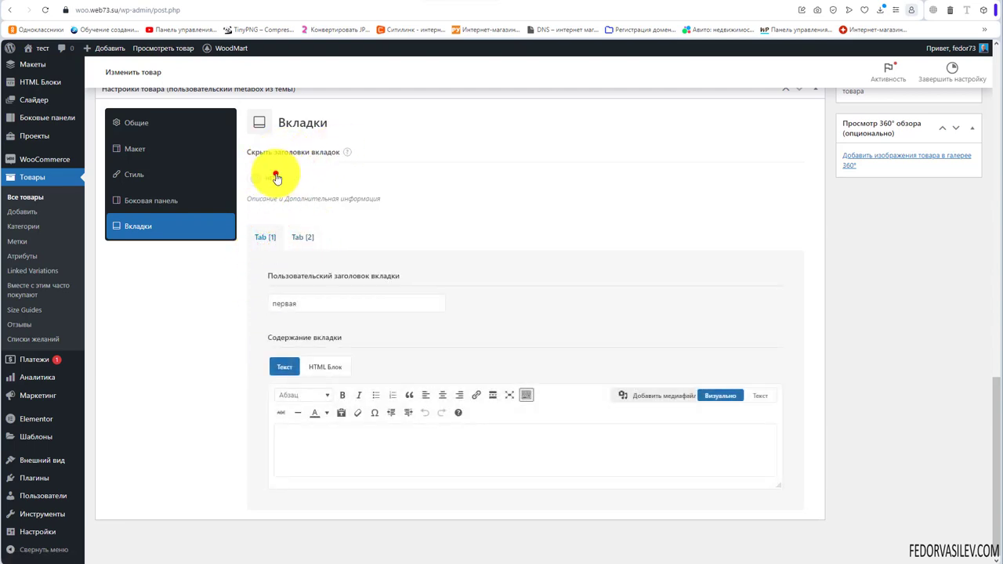
left_click(259, 180)
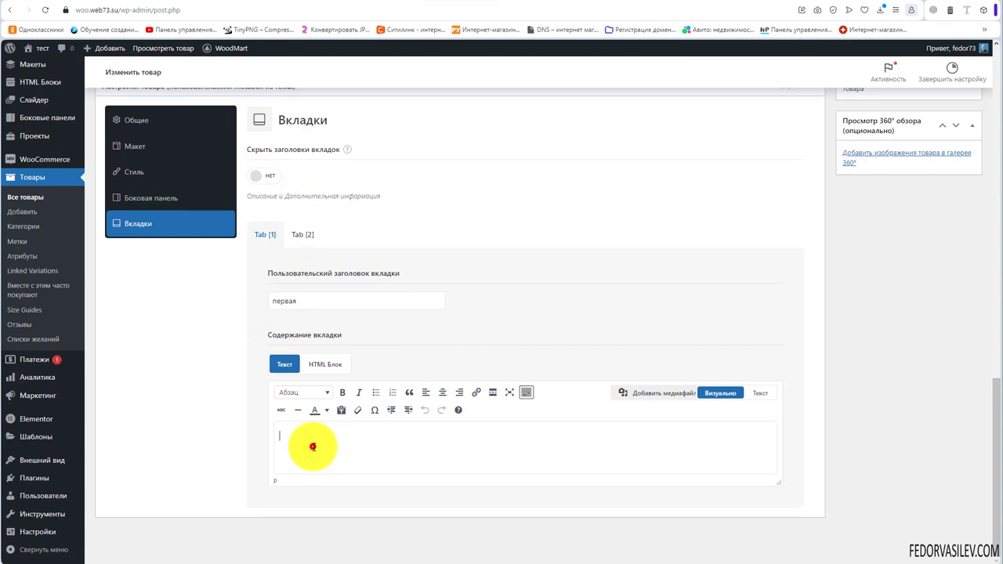
Fill the content of Tab [1] in text mode with the introductory paragraph about the training site and its author.
left_click(323, 365)
left_click(277, 439)
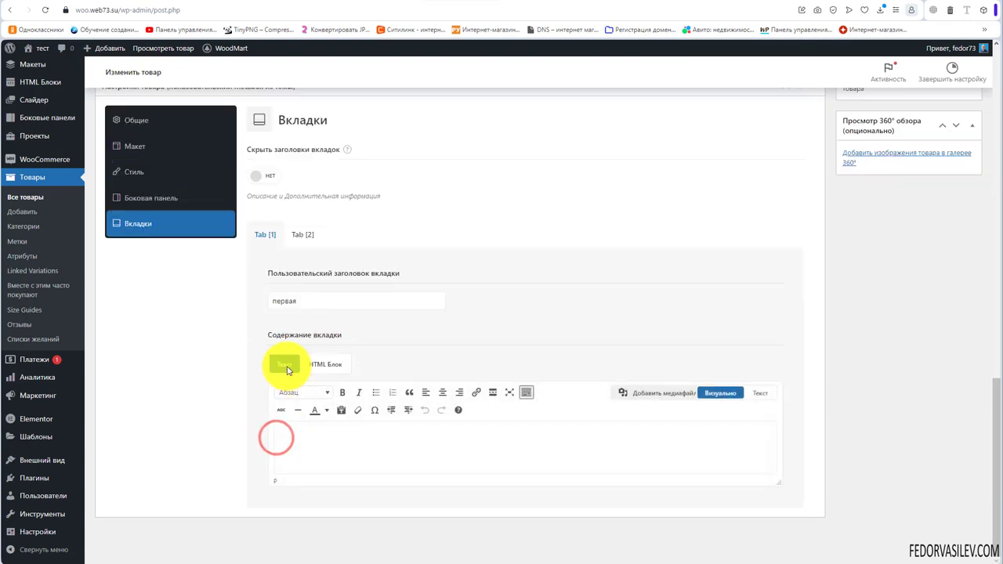
type("Меня зовут Федор Васильев. Рад приветствовать вас на своем обучающем сайте. Обучение – это непрерывный процесс, который никогда не заканчивается. Поэтому сам постоянно учусь и осваиваю новые технологии. Я накопил достаточно знаний в создании и настройке сайтов и скриптов, а так же различных программ, моя специализация Adobe Muse, Joomla, Wordpress.")
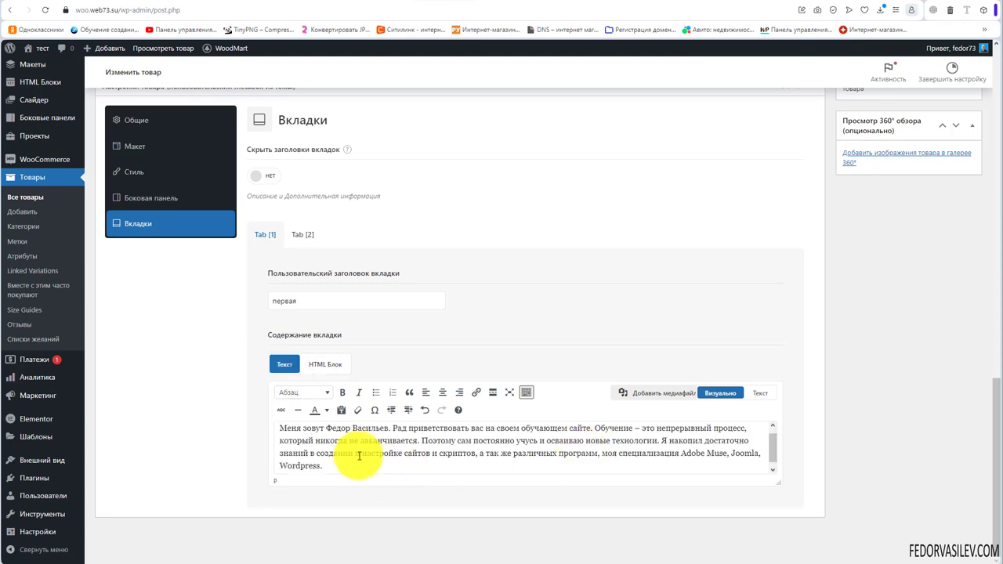
left_click_drag(363, 459, 269, 416)
left_click(432, 331)
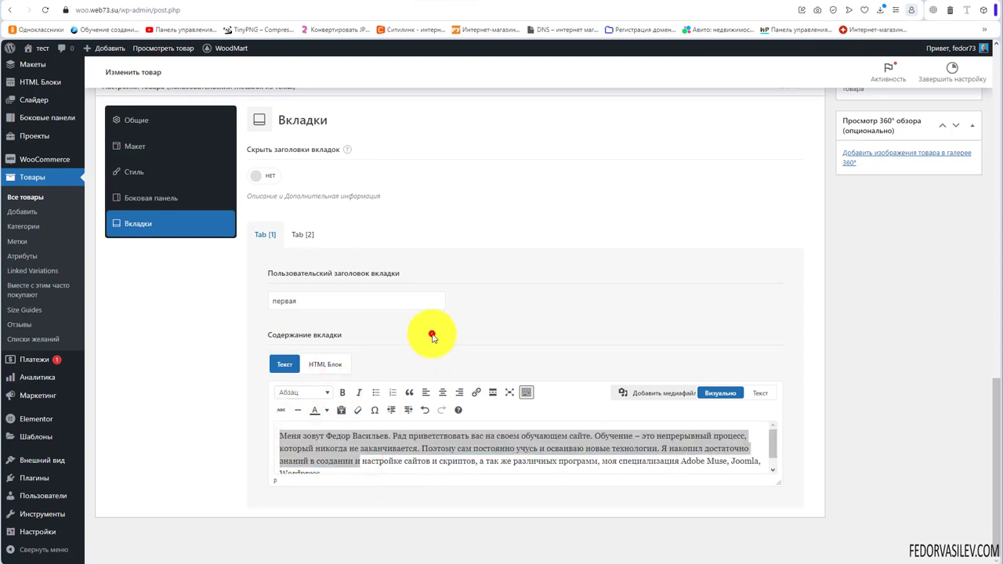
Set the content of Tab [2] to the HTML block "для категорий ак".
left_click(302, 235)
left_click(341, 439)
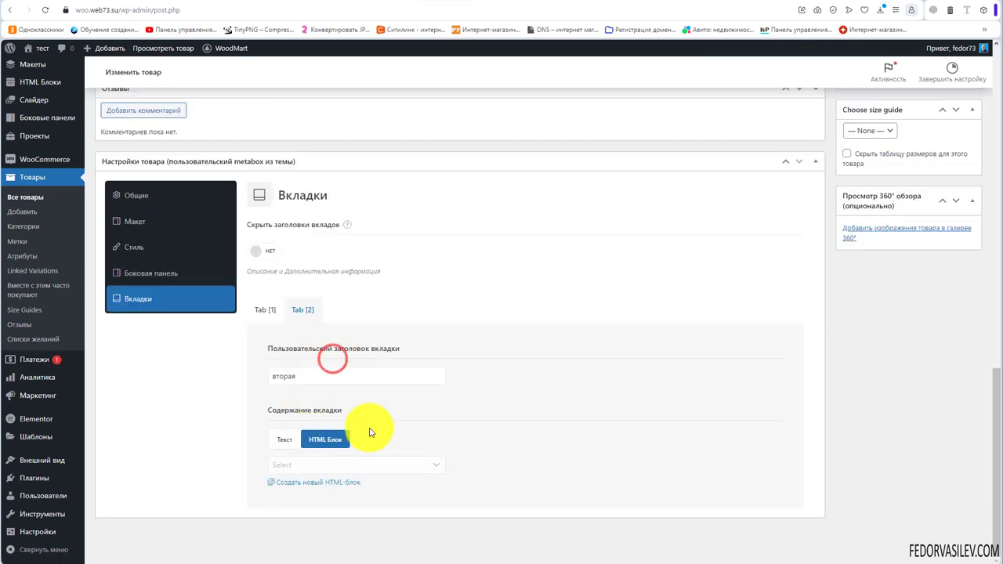
left_click(289, 470)
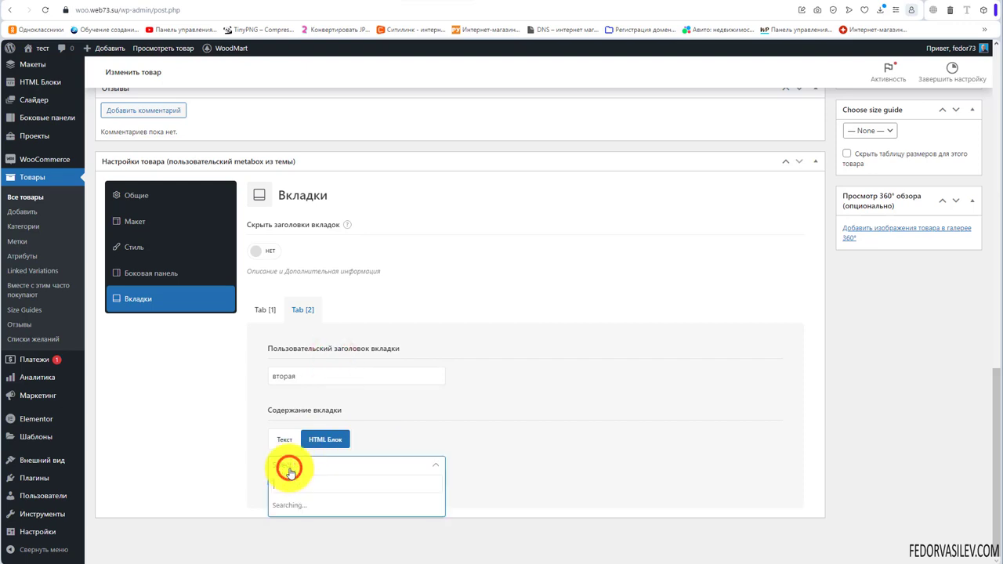
left_click(290, 384)
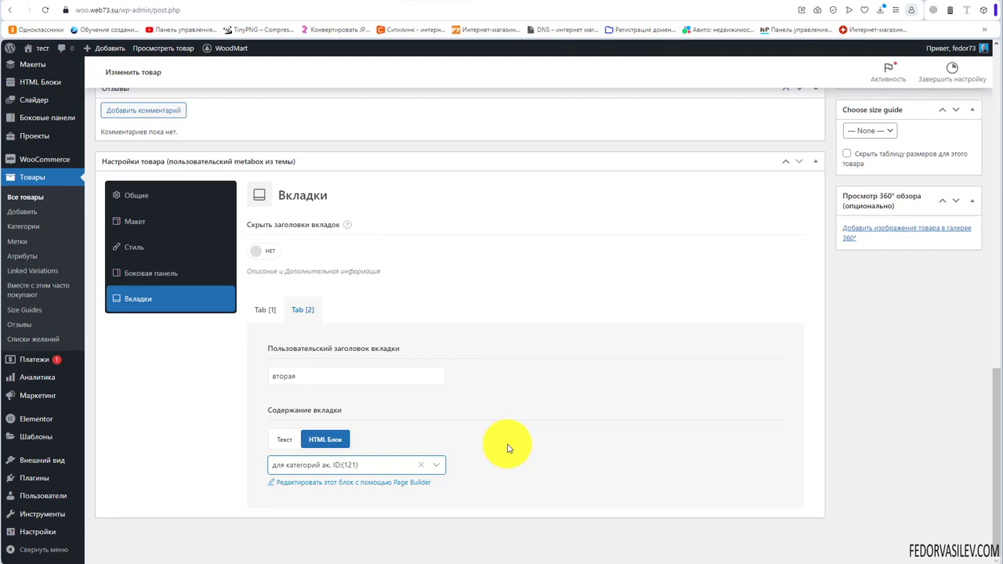
Update the product and look through the details, reviews and Shipping & Delivery tabs on its shop page.
scroll(507, 448, "up", 15)
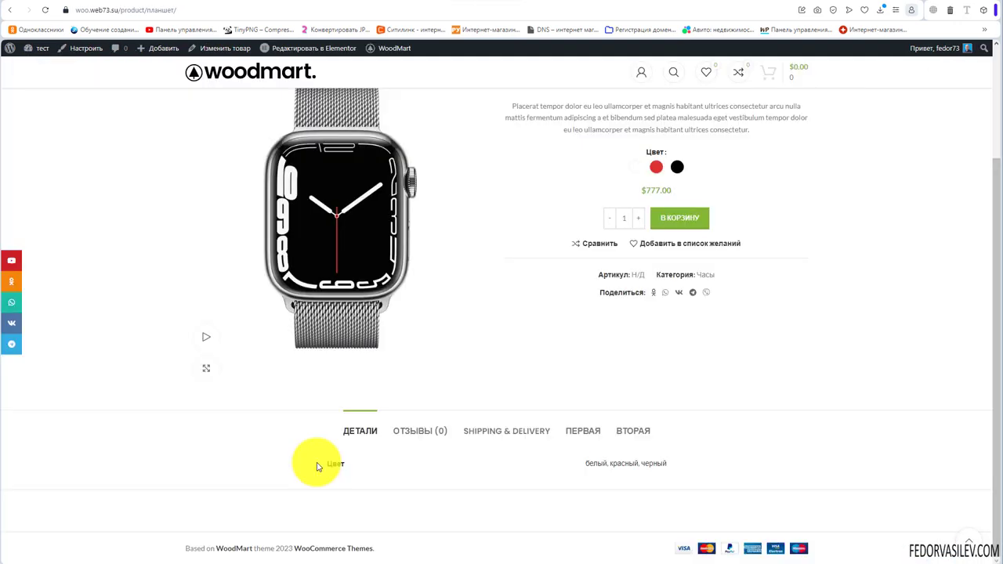
left_click(354, 431)
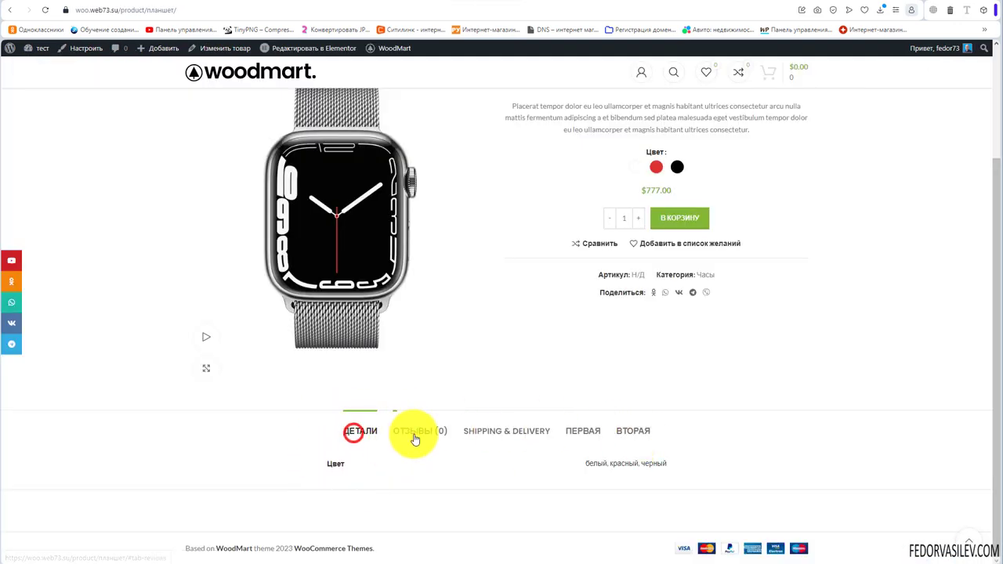
left_click(413, 433)
left_click(492, 419)
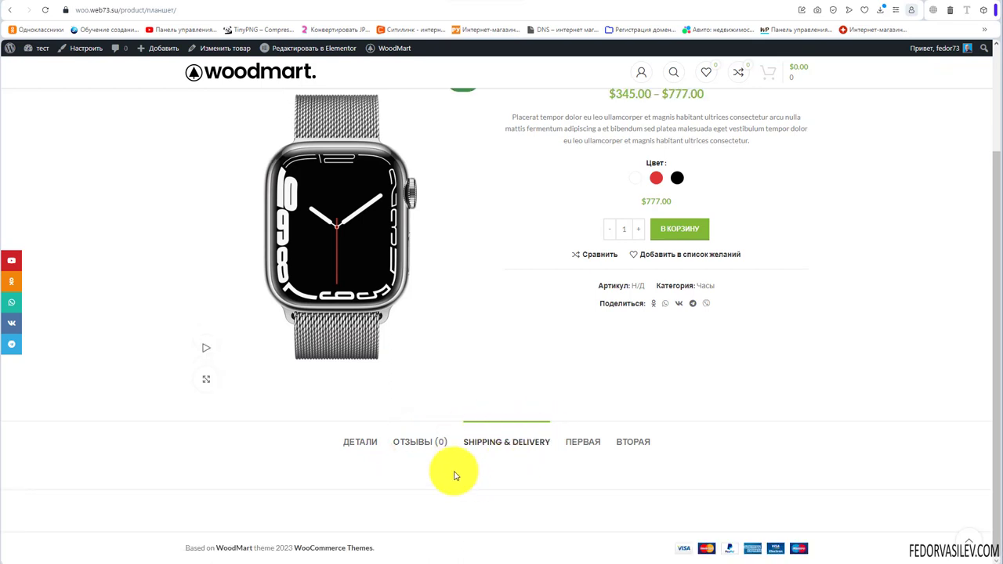
Check the contents of the custom tabs "Первая" and "Вторая" on the product's shop page.
left_click(579, 442)
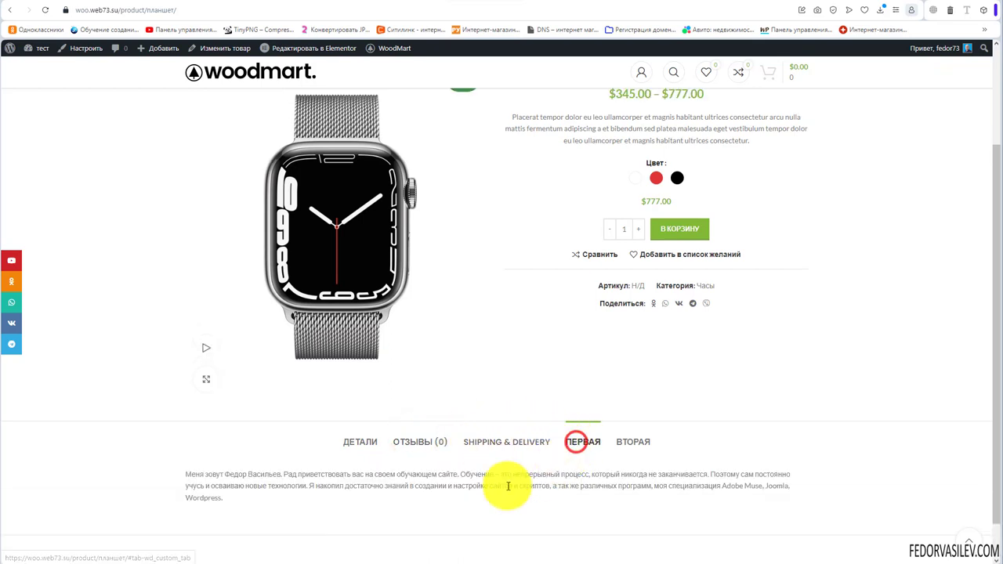
left_click_drag(239, 452, 127, 439)
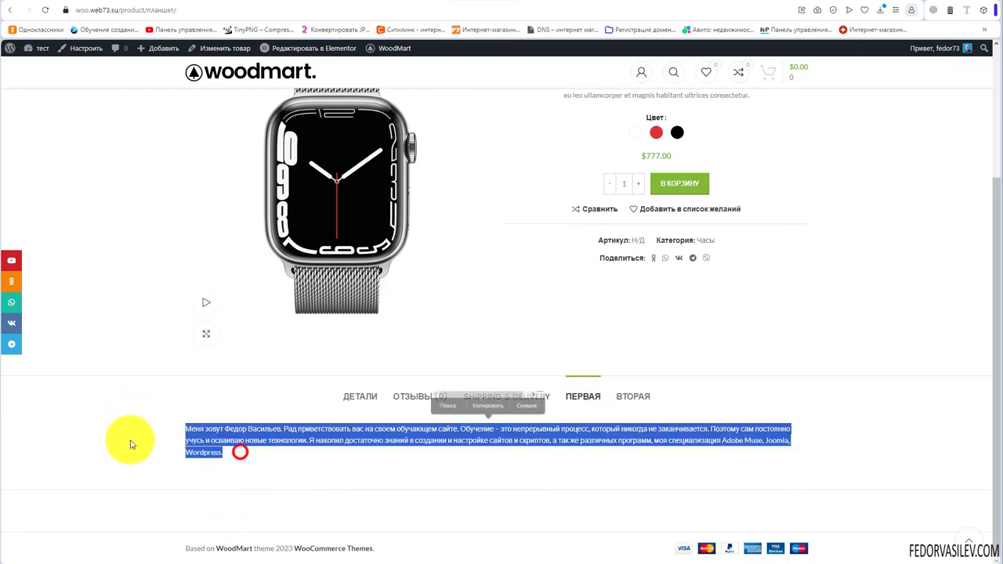
left_click(259, 440)
left_click(624, 397)
scroll(212, 381, "down", 4)
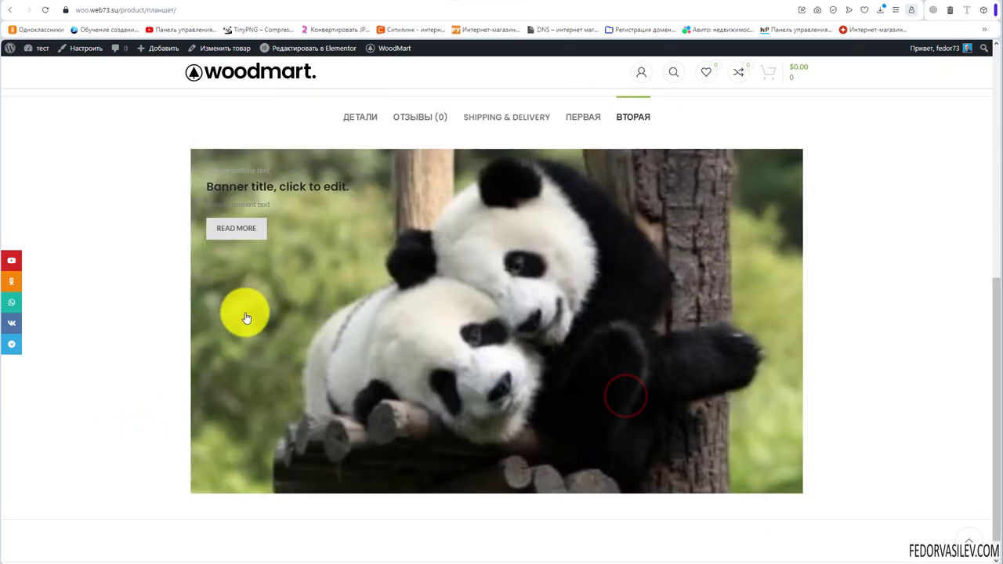
scroll(289, 373, "up", 2)
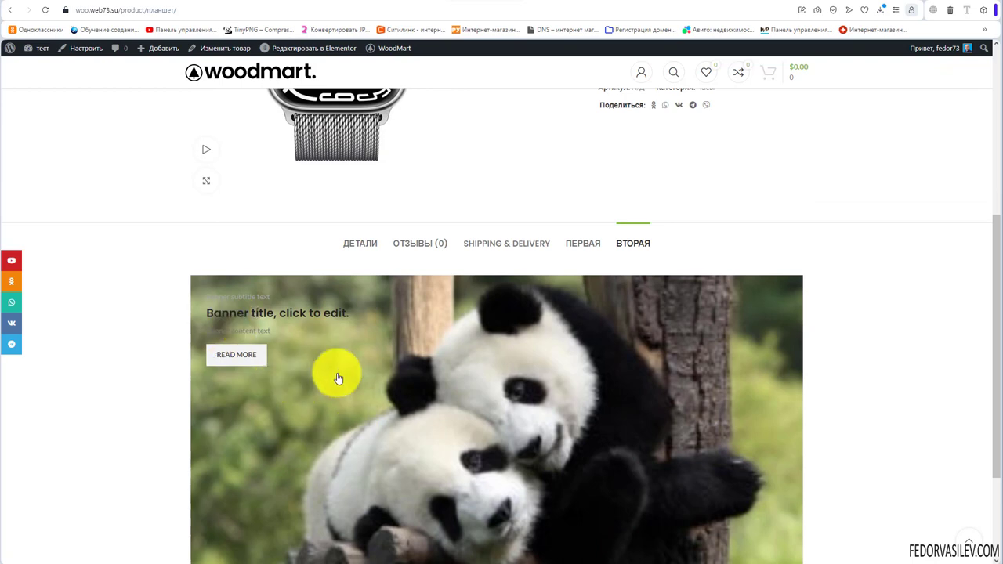
scroll(337, 376, "up", 1)
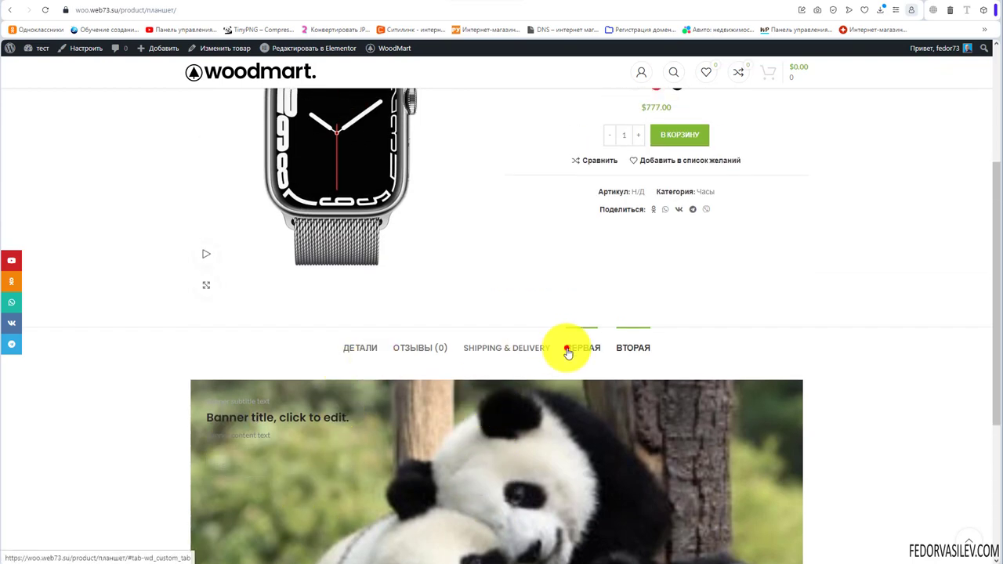
left_click(568, 350)
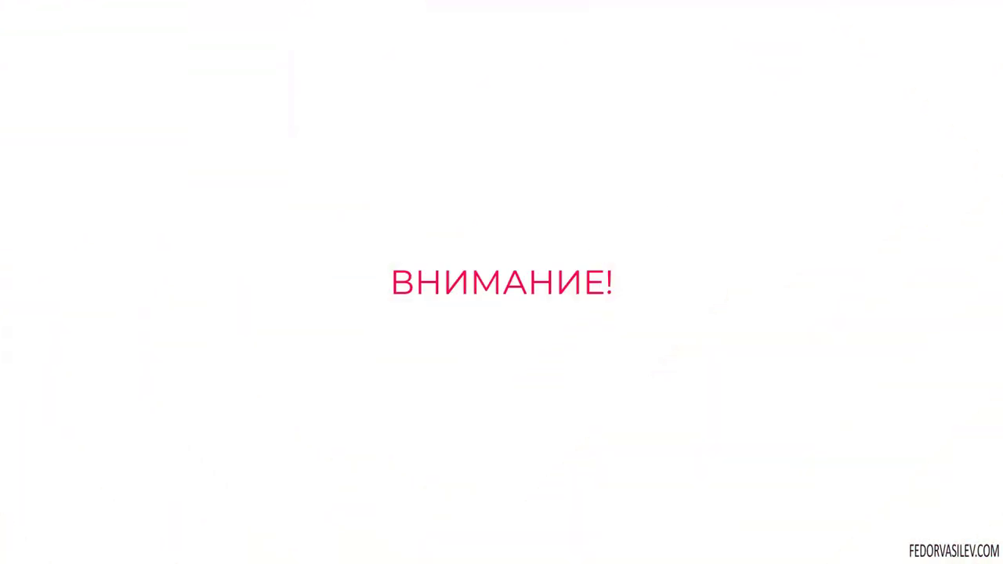